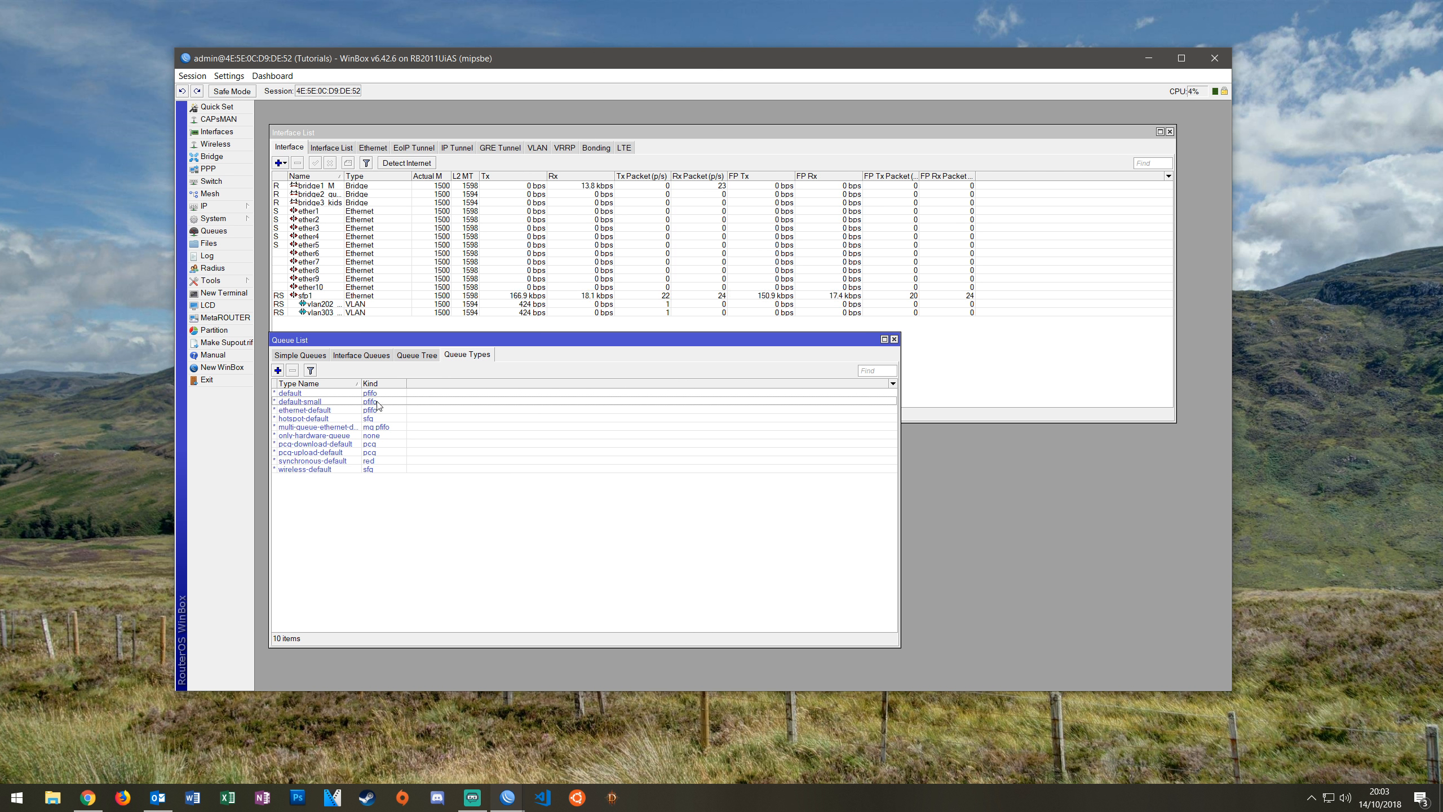
Switch to Chrome and read the SFQ section of the MikroTik wiki's Queue manual, then return to WinBox
left_click(400, 400)
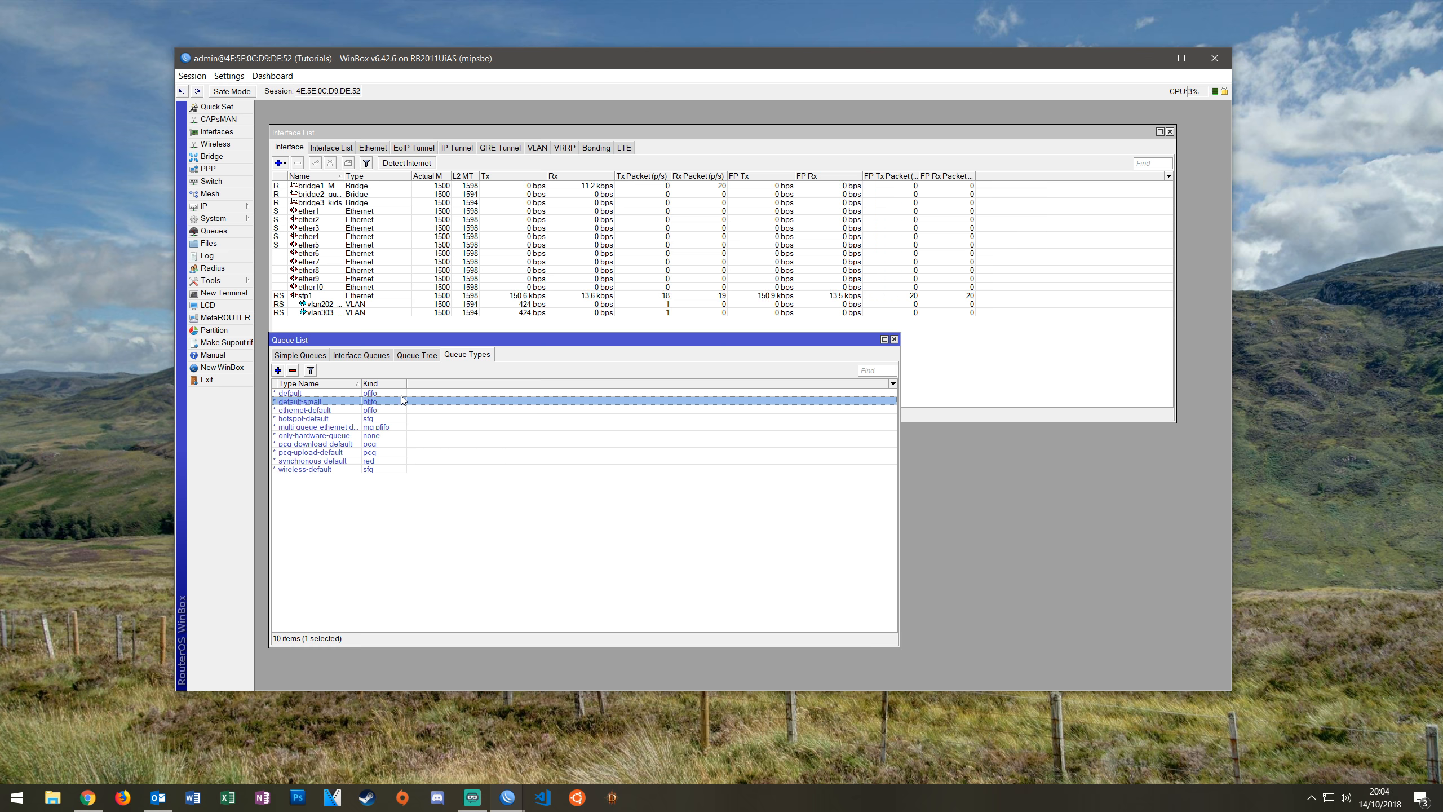
left_click(89, 798)
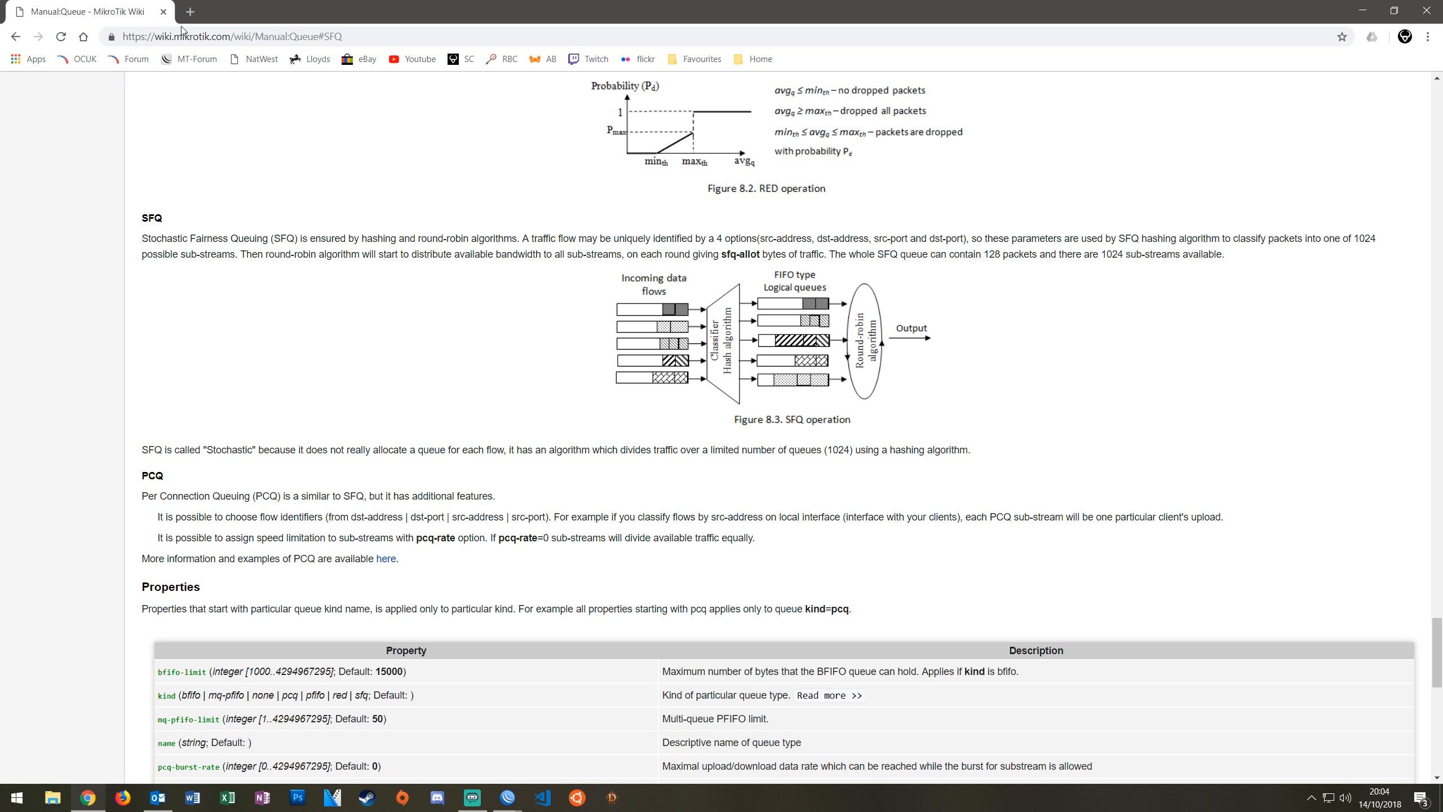
left_click_drag(418, 242, 469, 240)
left_click(1364, 11)
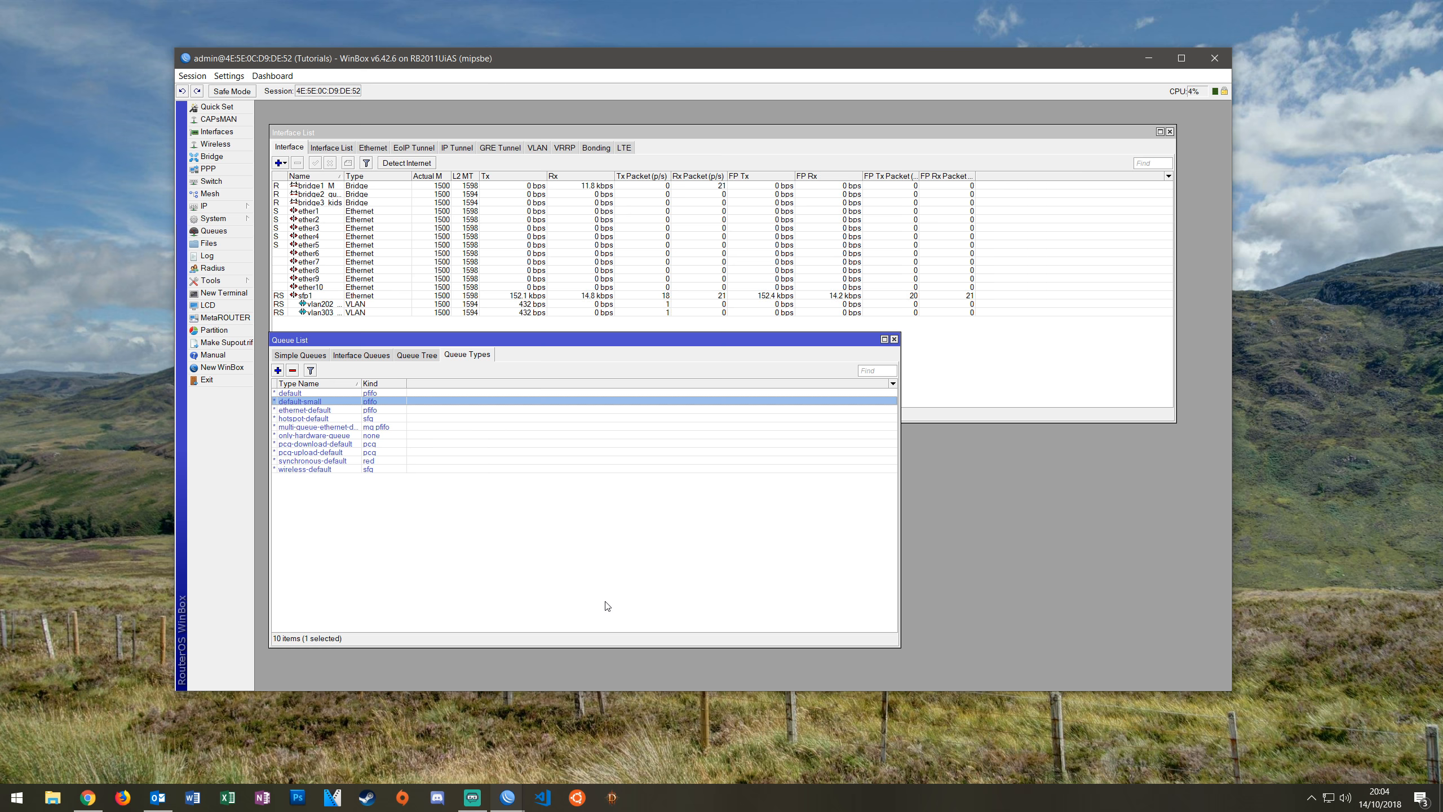
Examine the simple queues list and the hotspot-default and wireless-default queue types
left_click(296, 358)
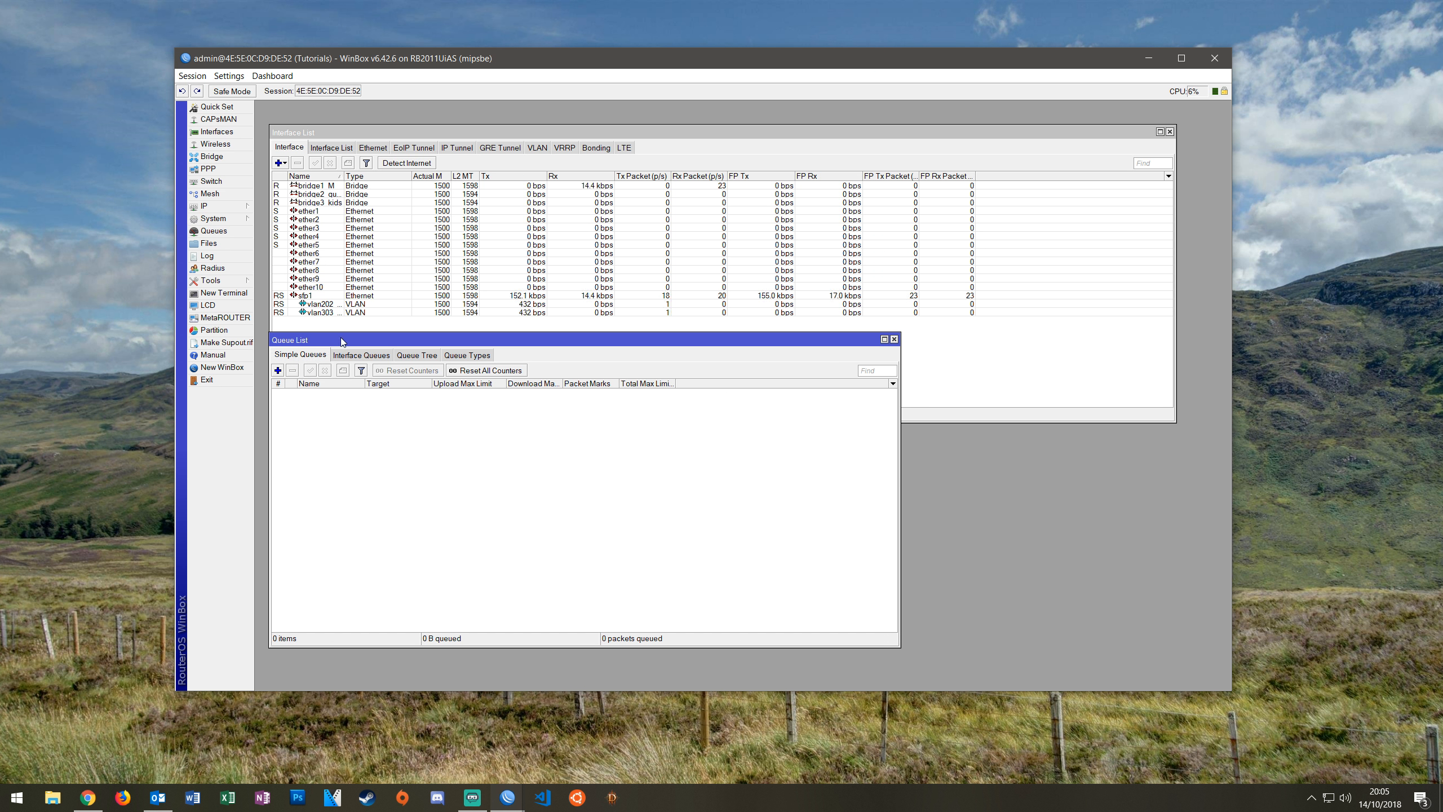
left_click_drag(341, 337, 349, 345)
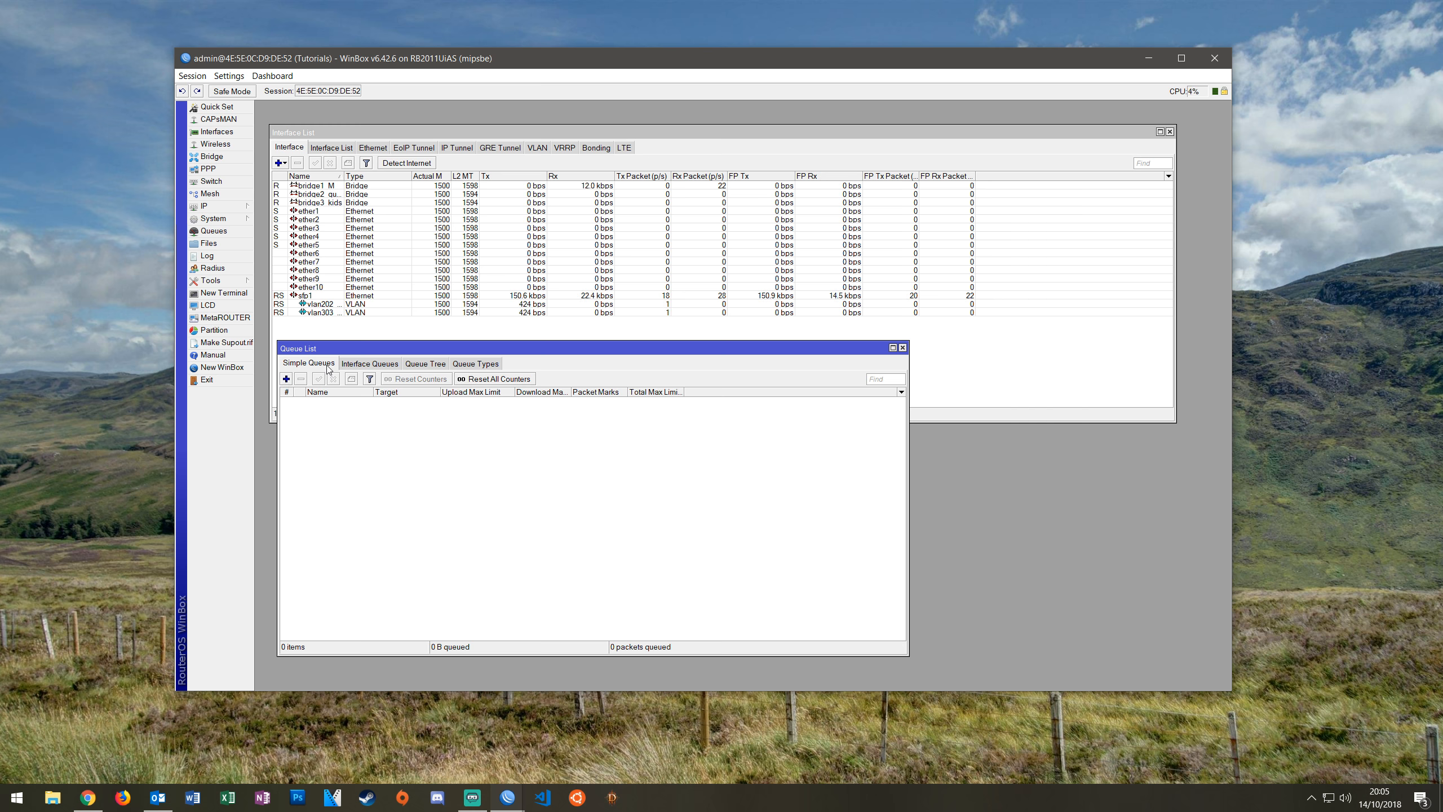
left_click(461, 363)
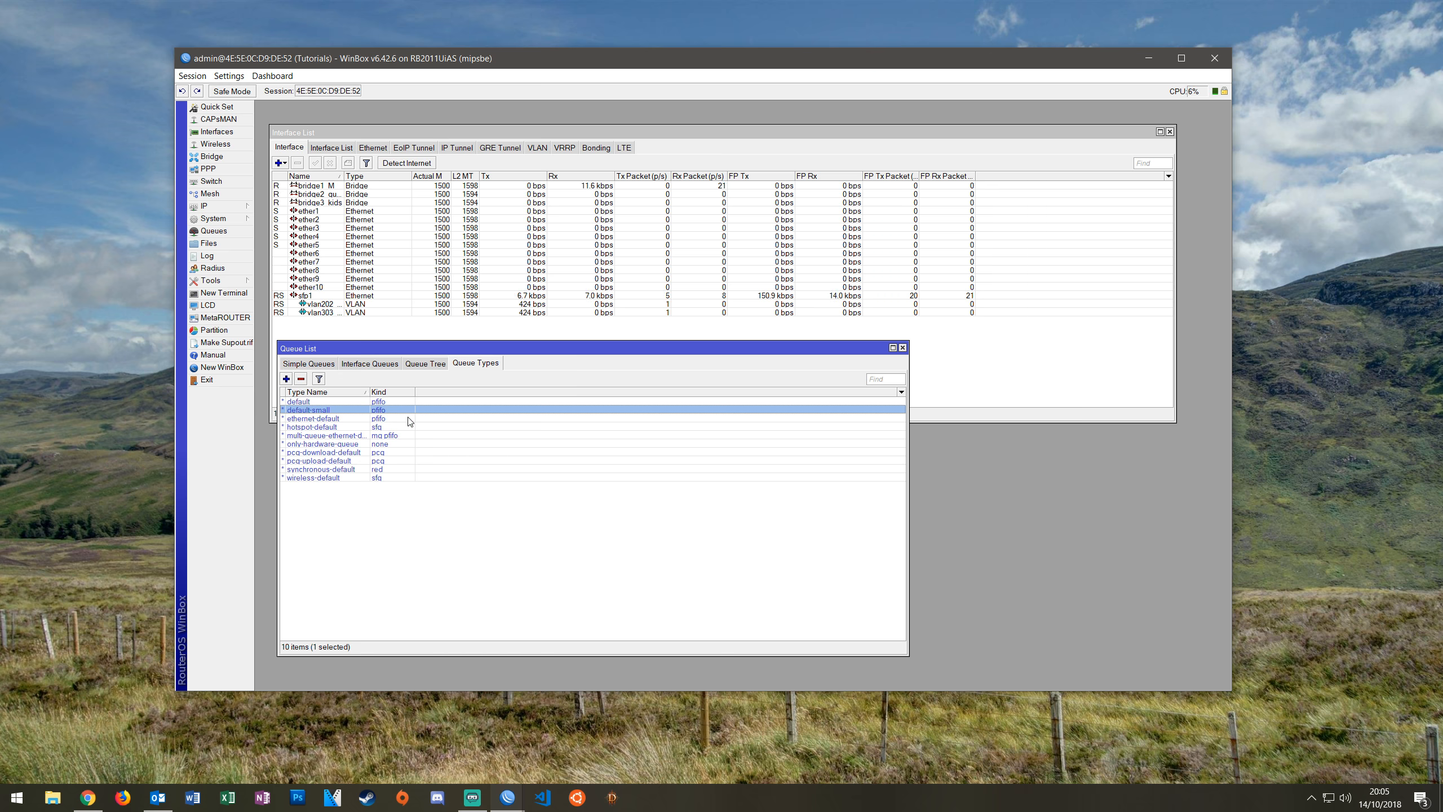
left_click(390, 429)
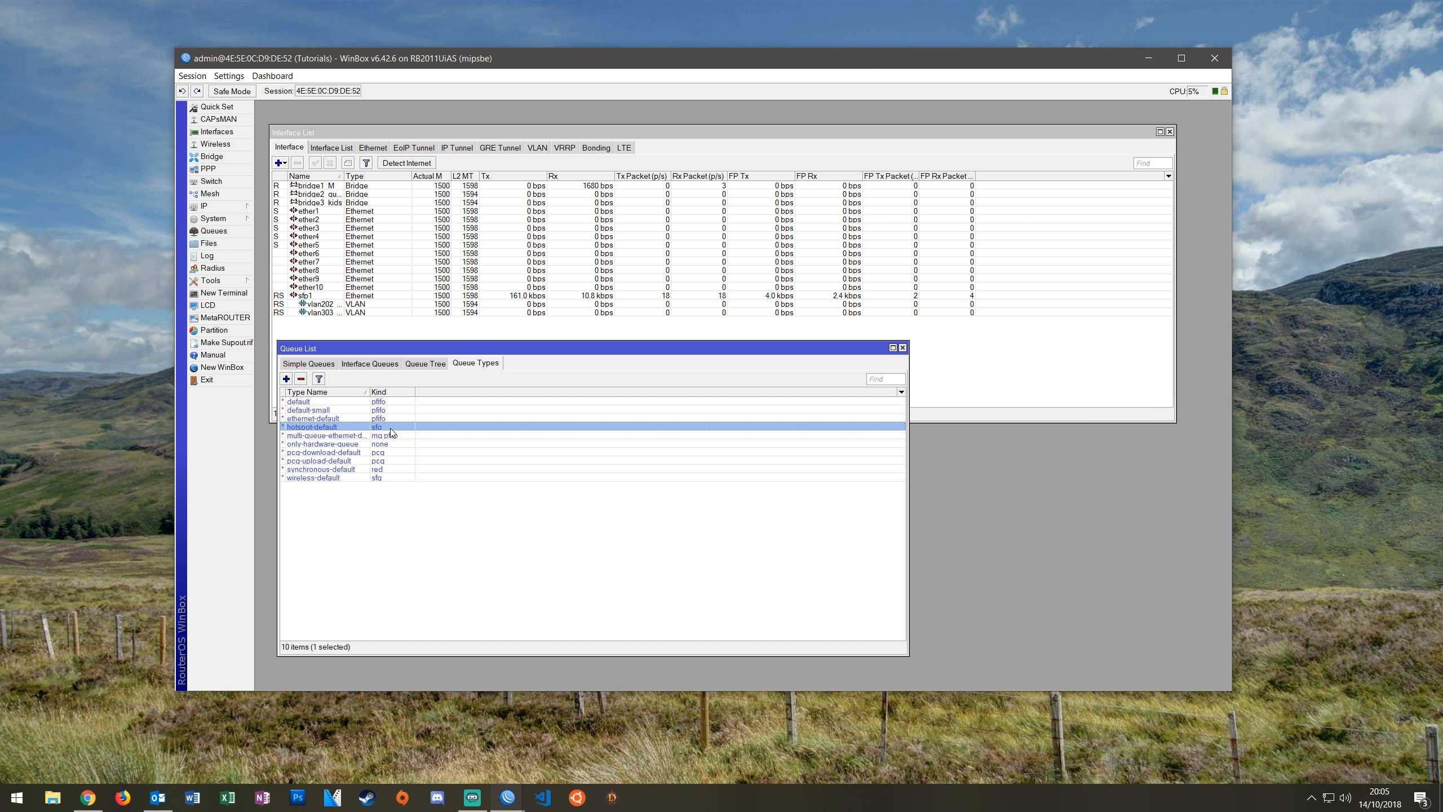
left_click(394, 480)
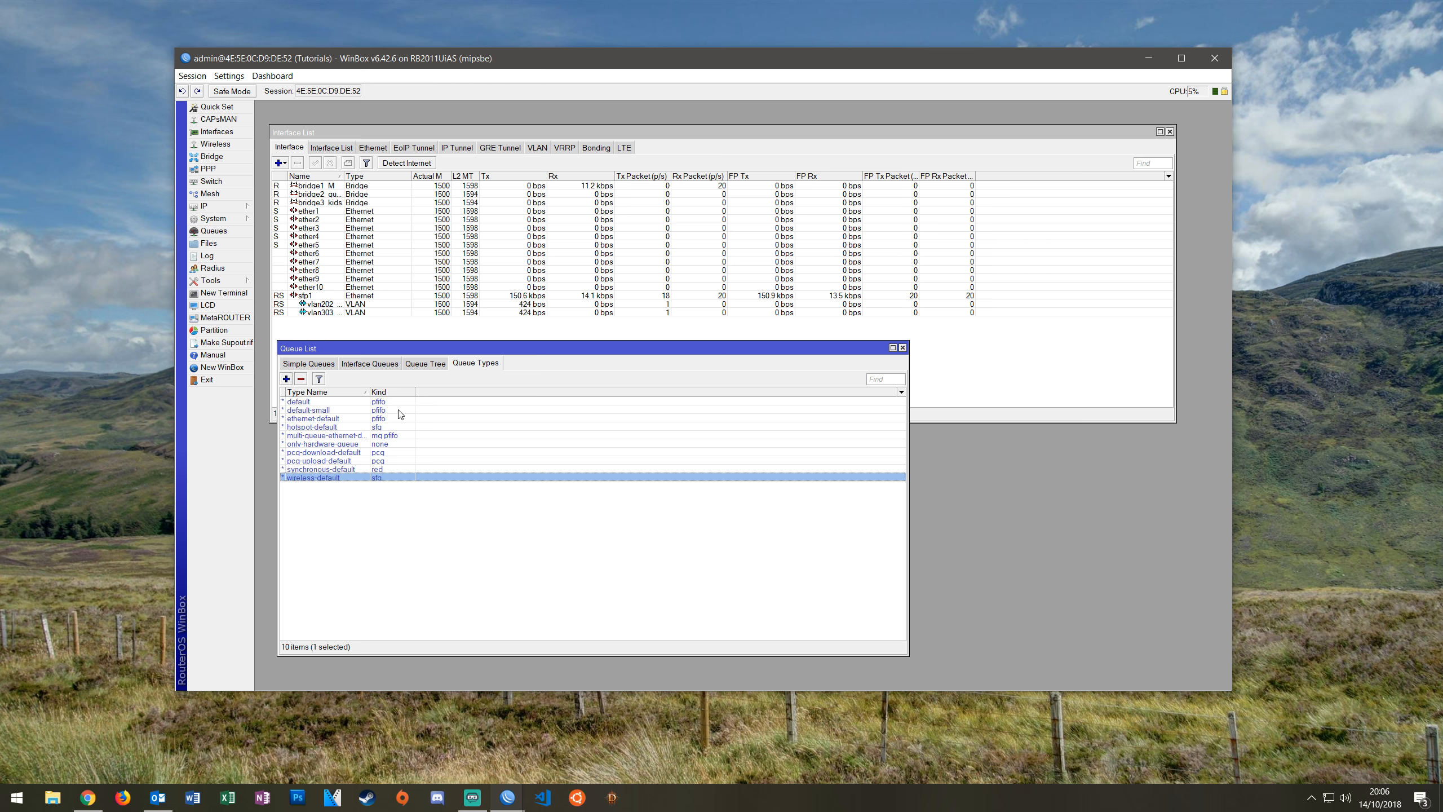
Create a queue type named default-sfq with kind sfq and save it
left_click(286, 379)
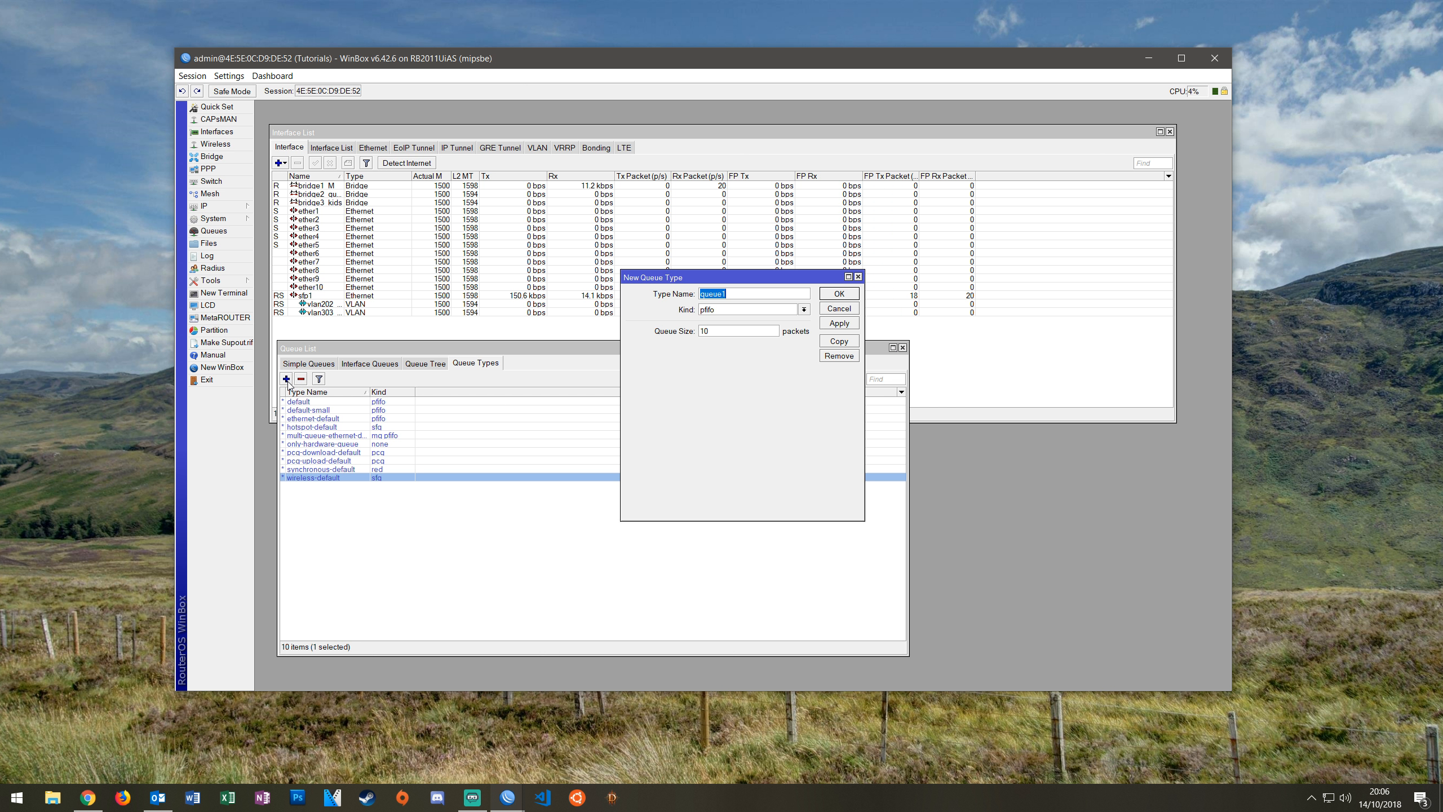
type("default-sfq")
left_click(803, 311)
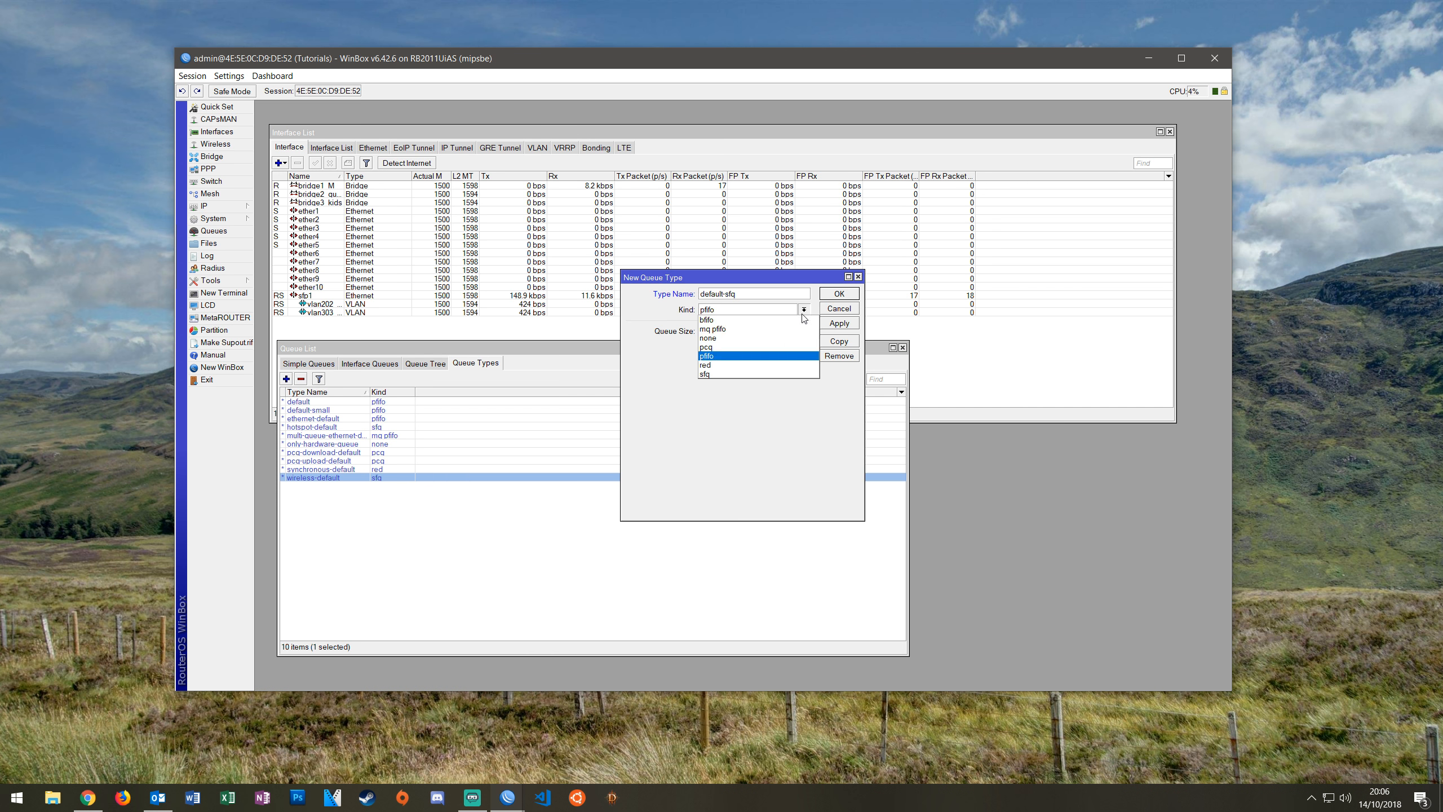
left_click(732, 374)
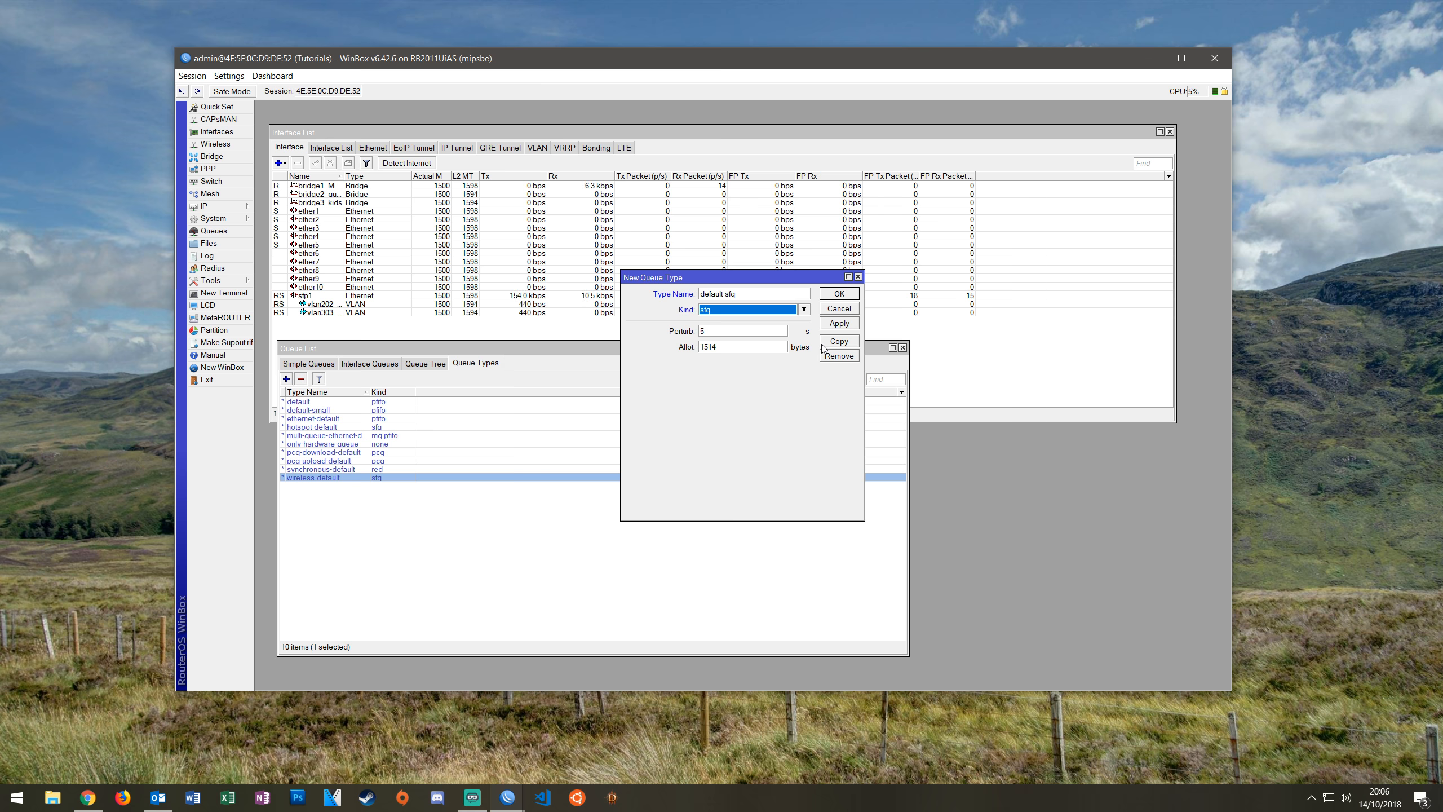
left_click(836, 324)
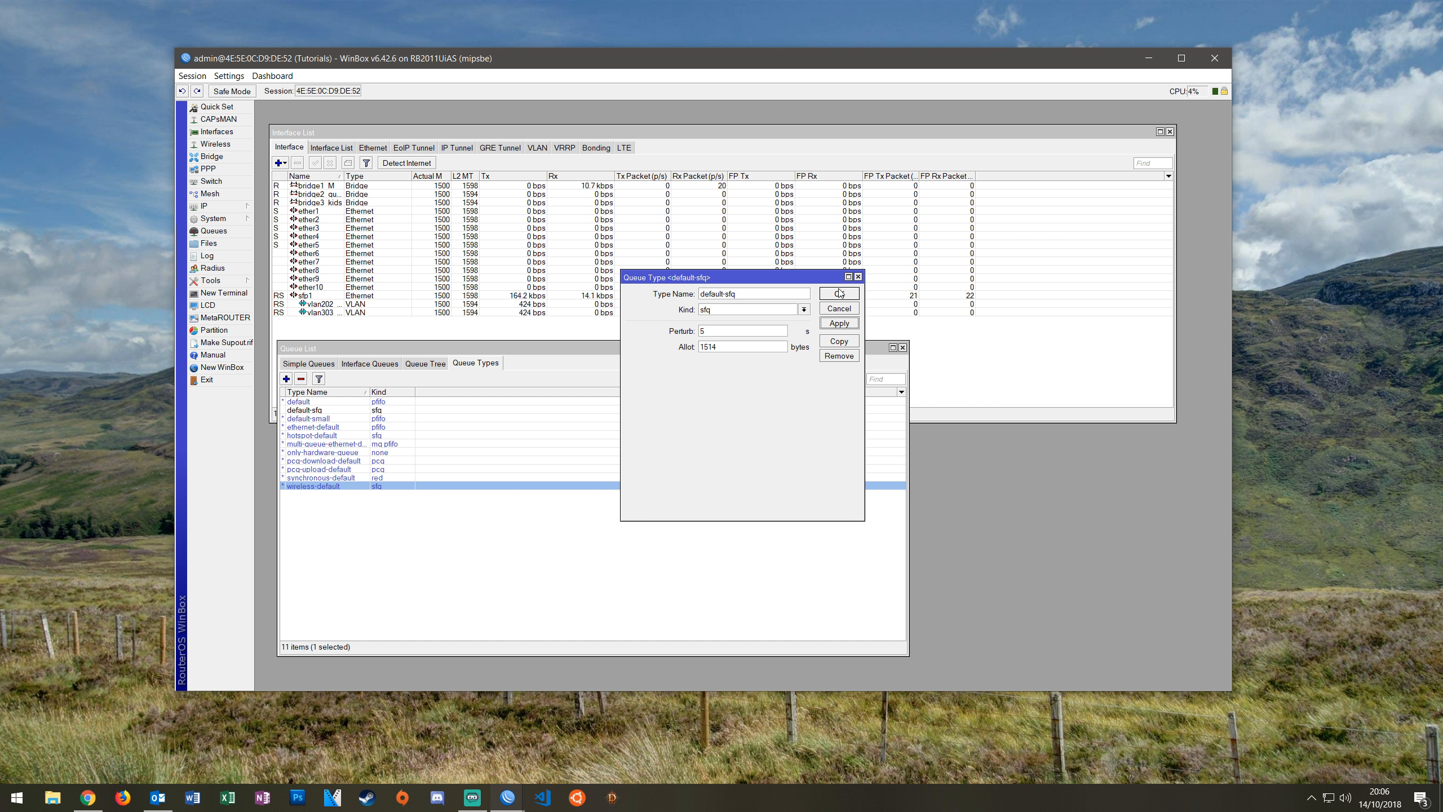
left_click(839, 293)
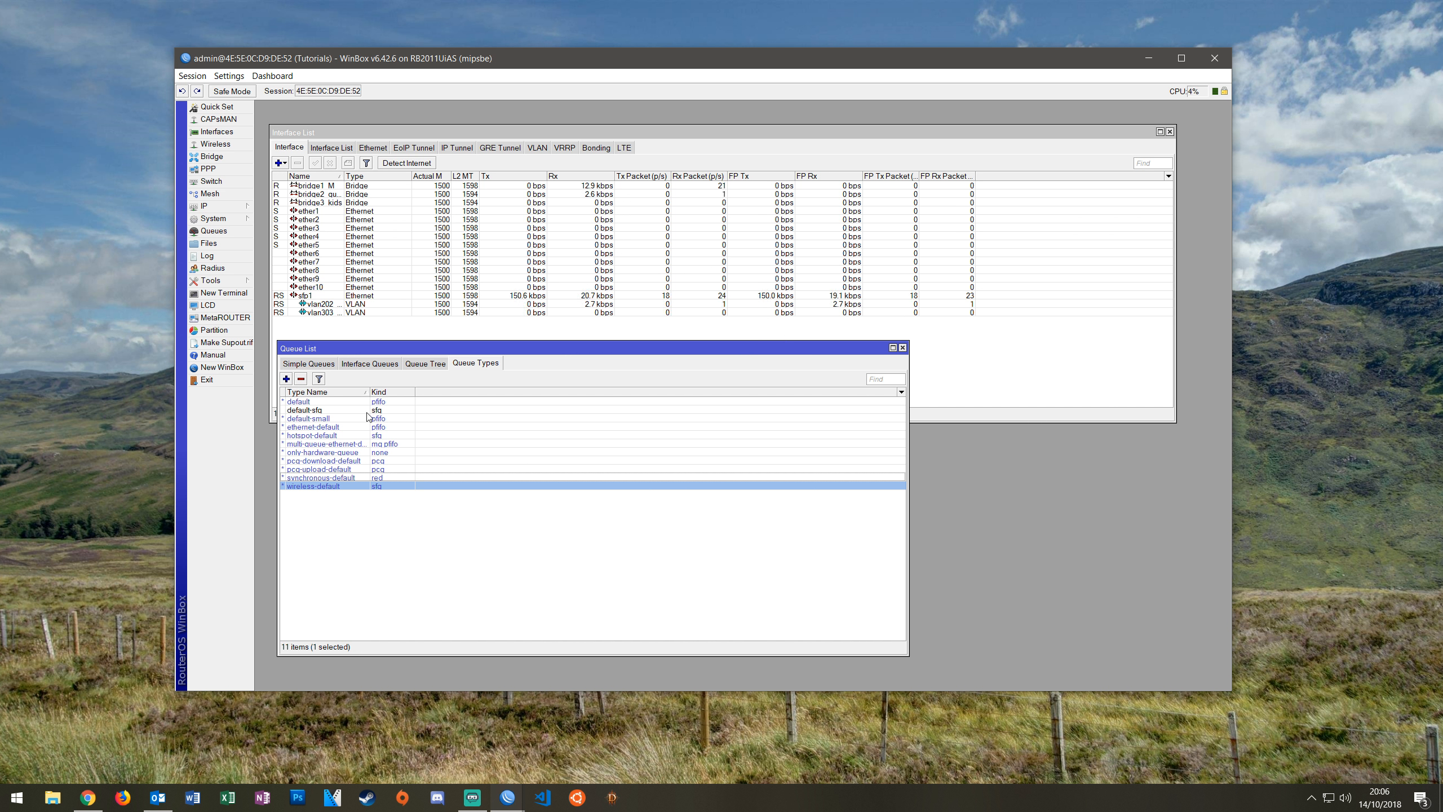
left_click(350, 409)
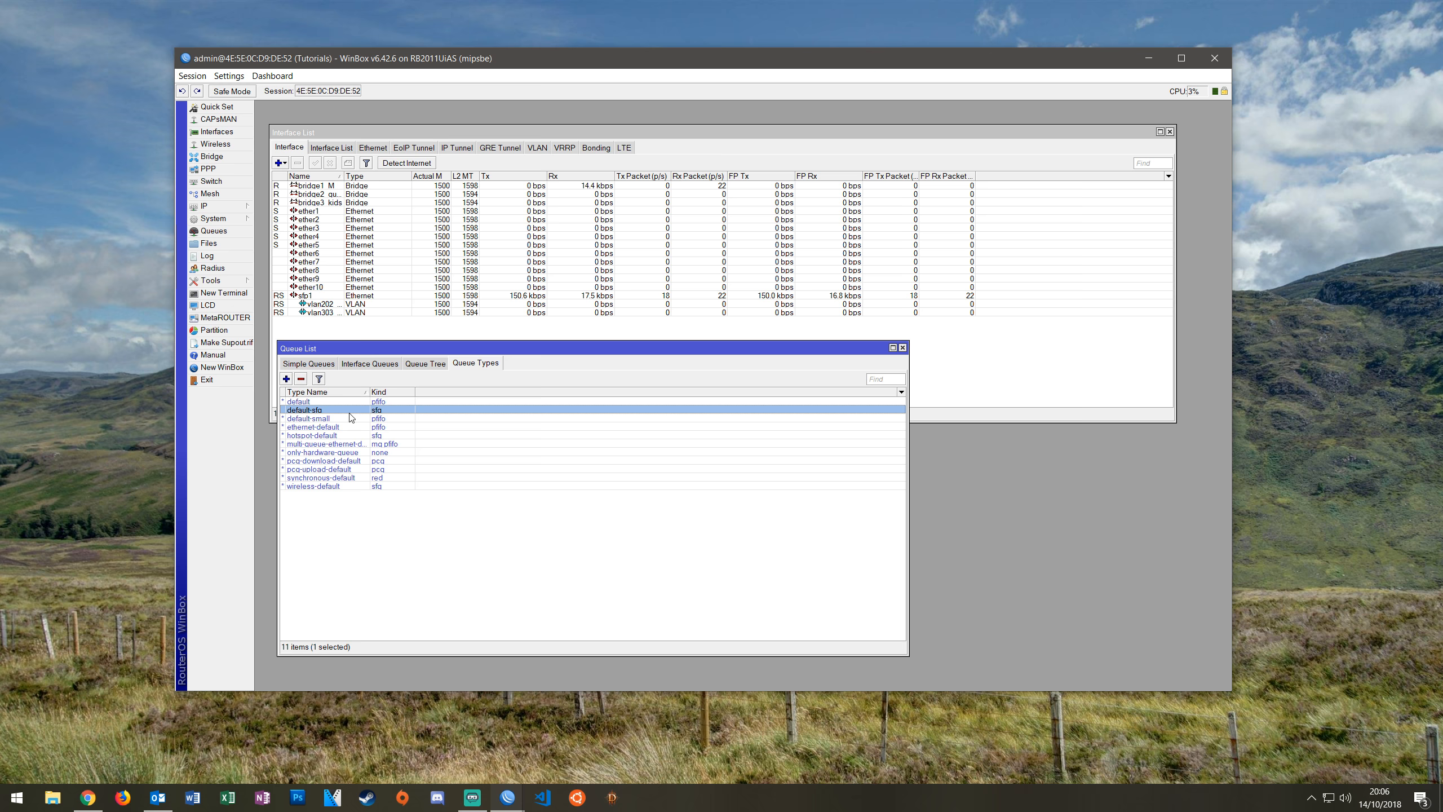
Start a new simple queue and name it wan-control
left_click(329, 365)
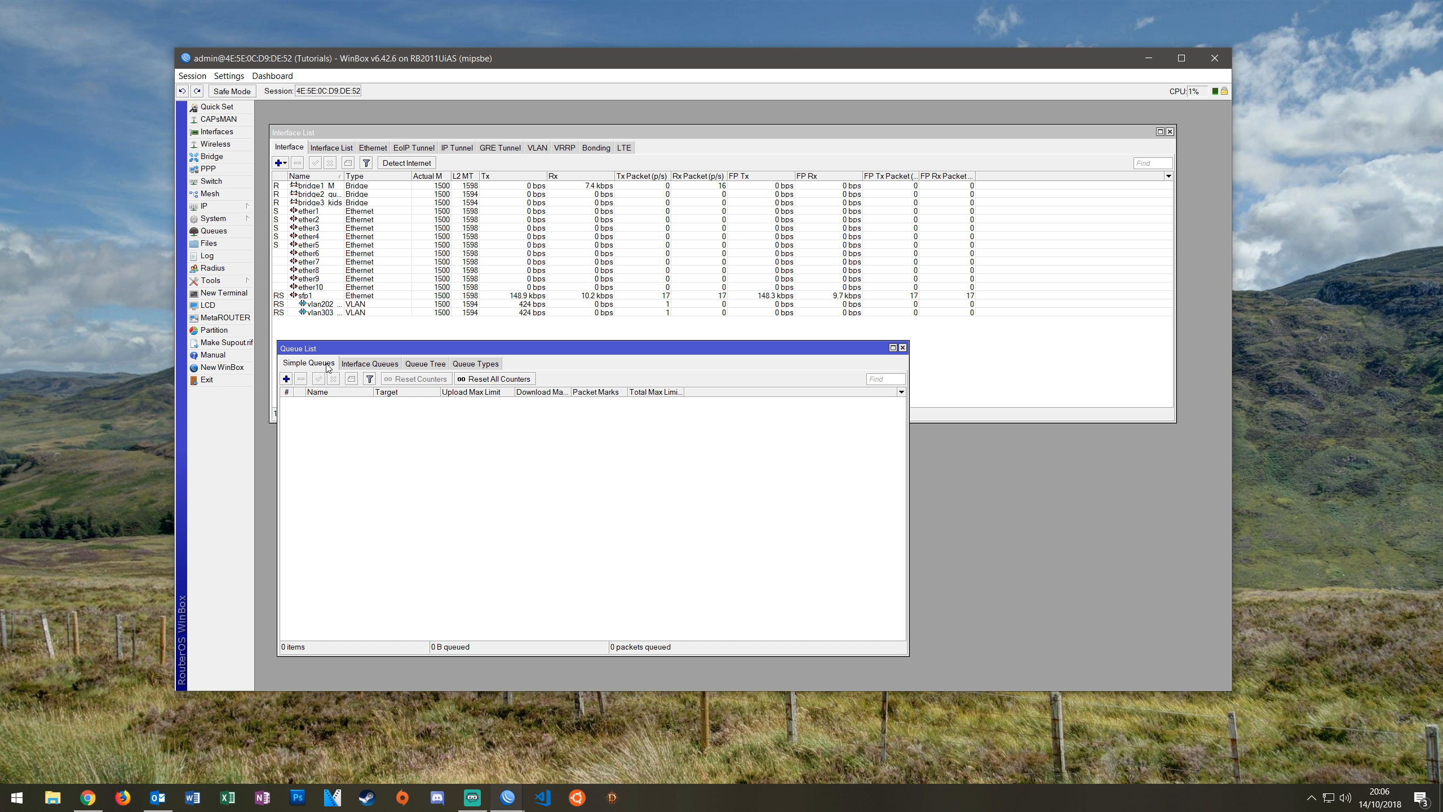
left_click(287, 379)
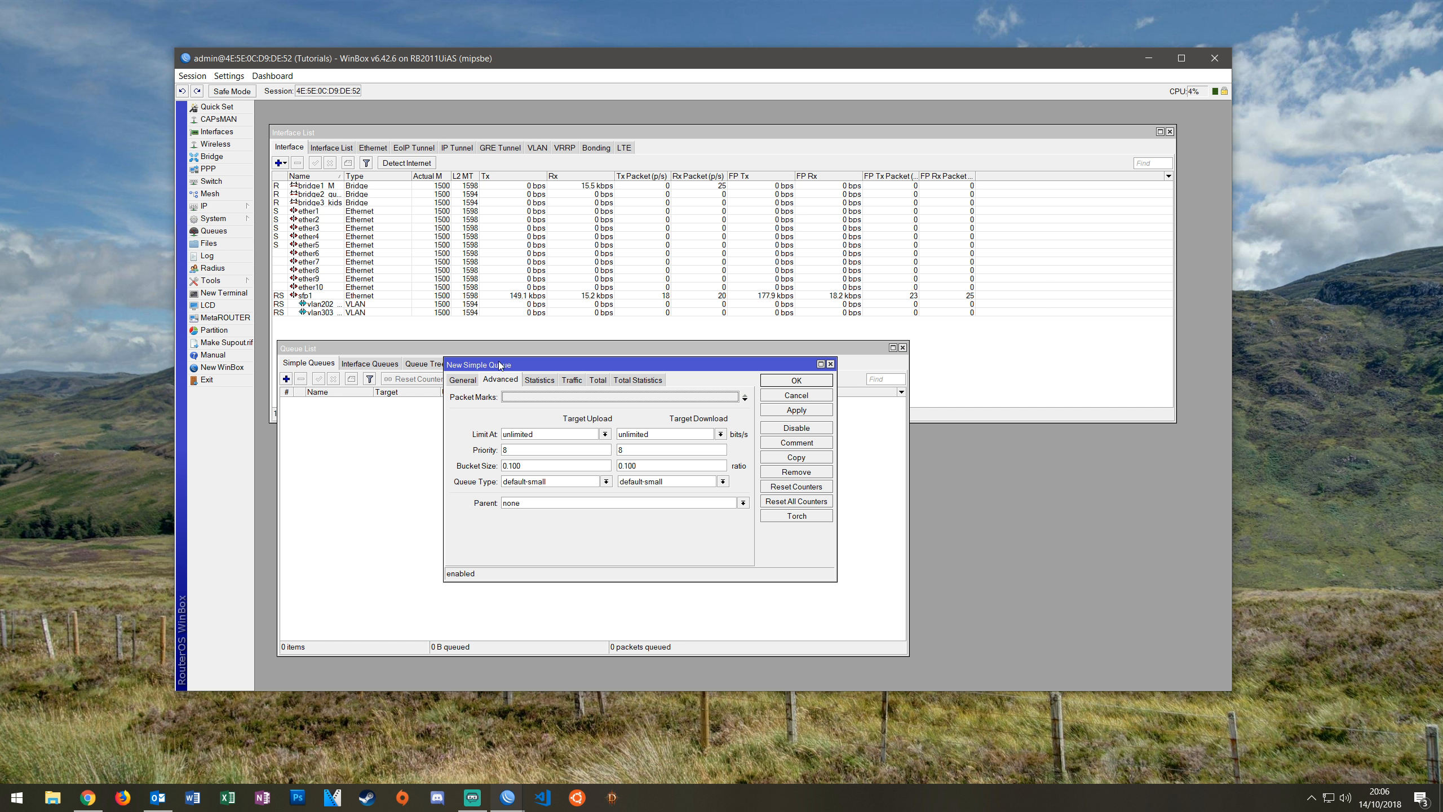
left_click(462, 380)
left_click_drag(559, 364, 527, 362)
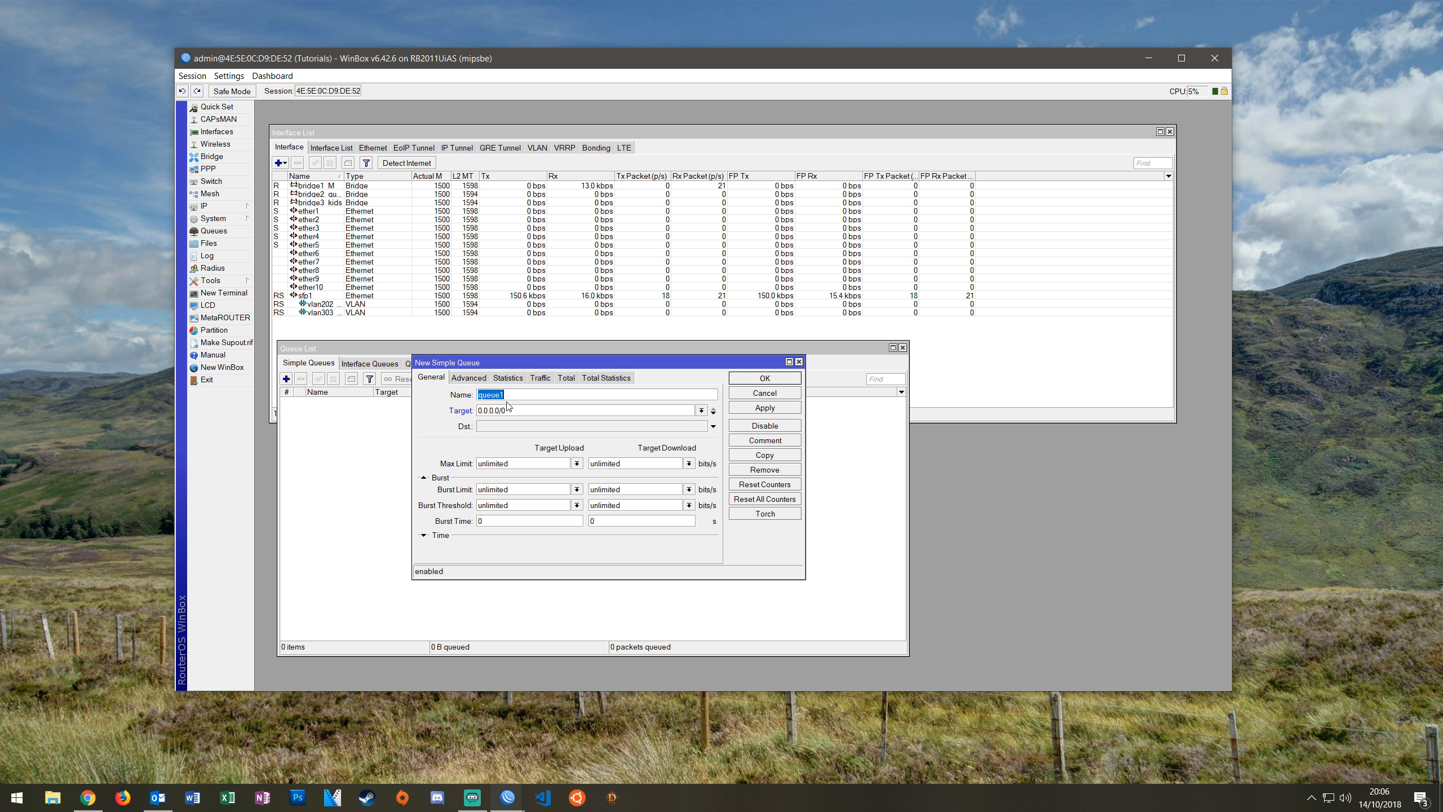
type("wan-control")
Set the wan-control queue's target to bridge1_MGMT and leave its destination unset
left_click(702, 411)
type("t")
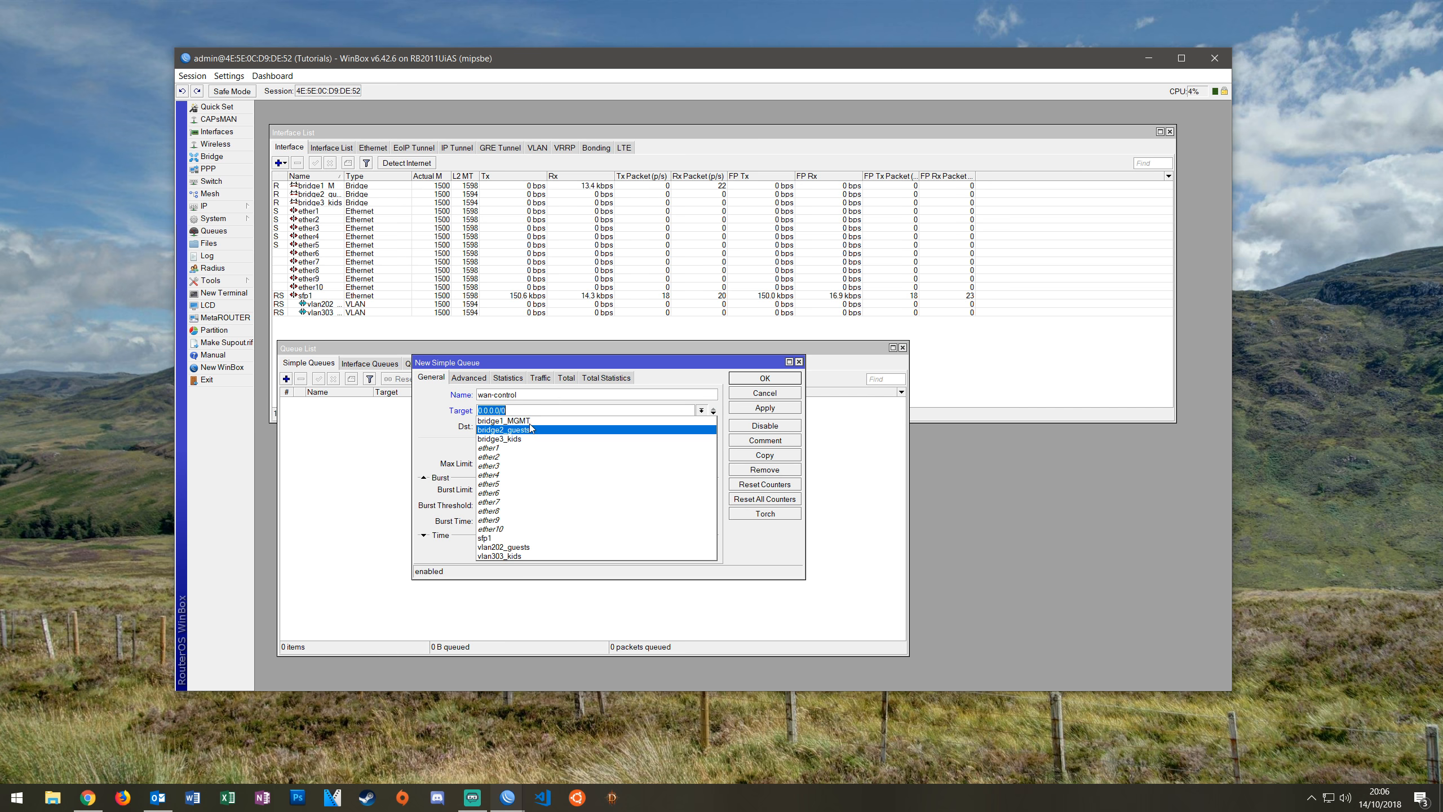
left_click(569, 421)
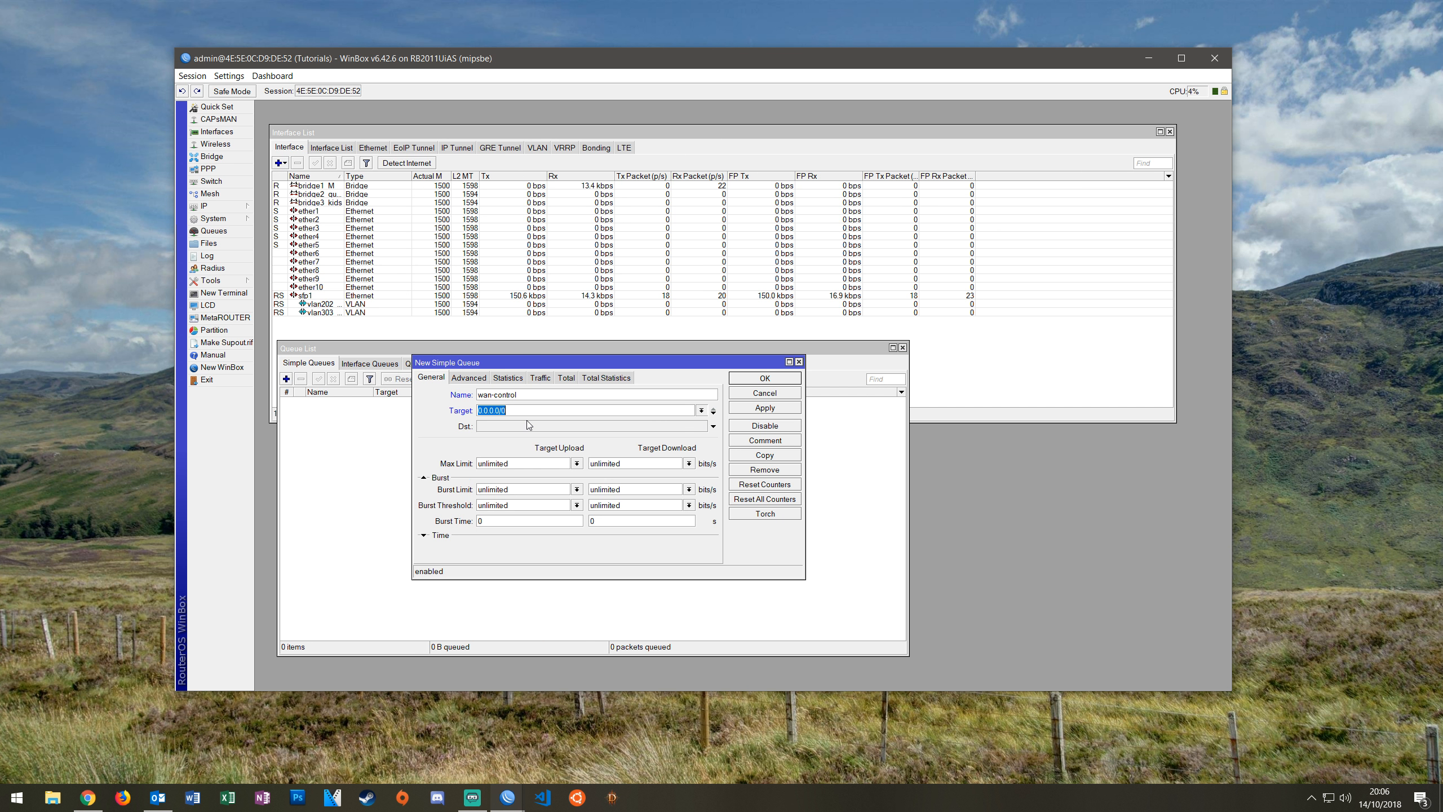
left_click(575, 427)
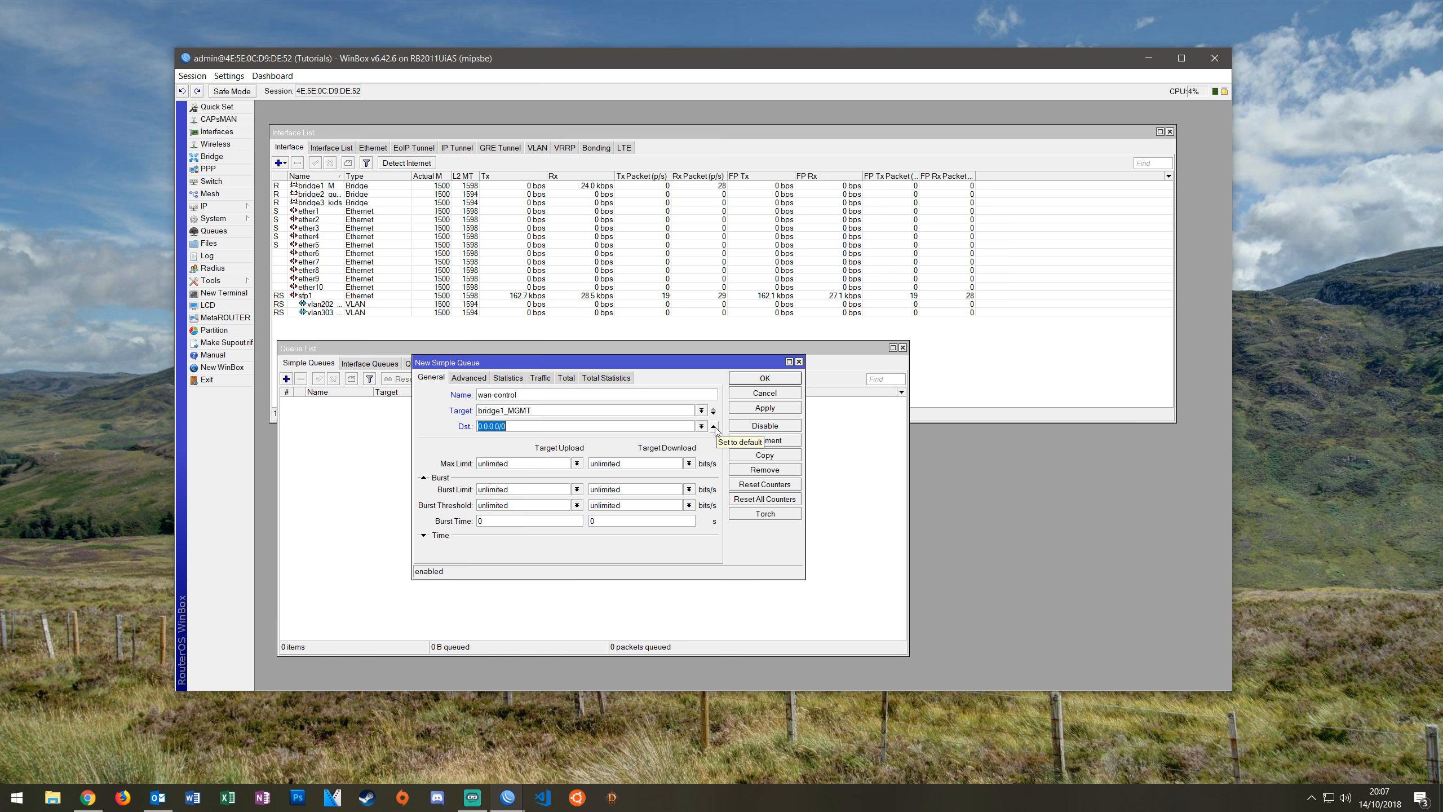
left_click(714, 427)
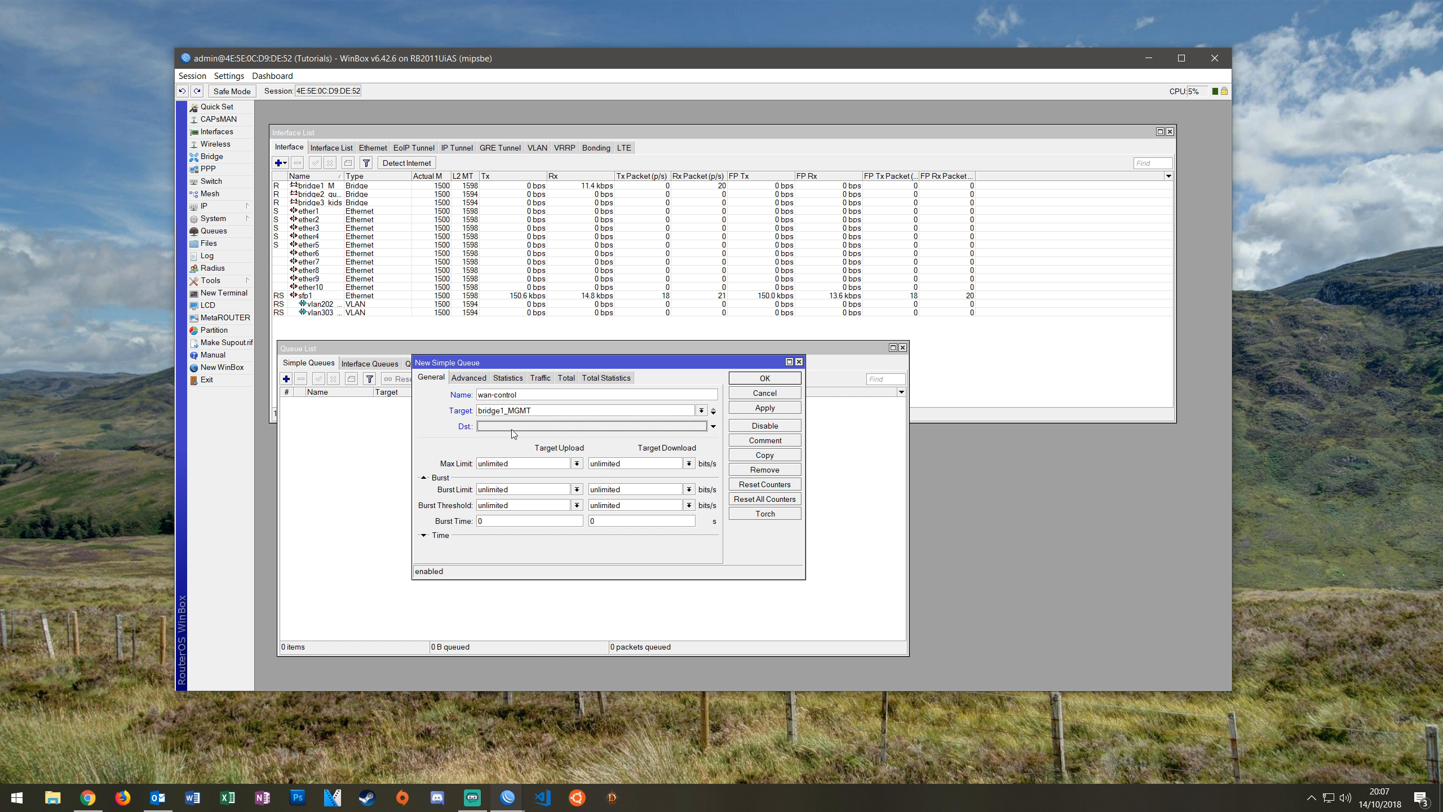
Set the wan-control queue's max limit to 5M for both target upload and target download
left_click(577, 464)
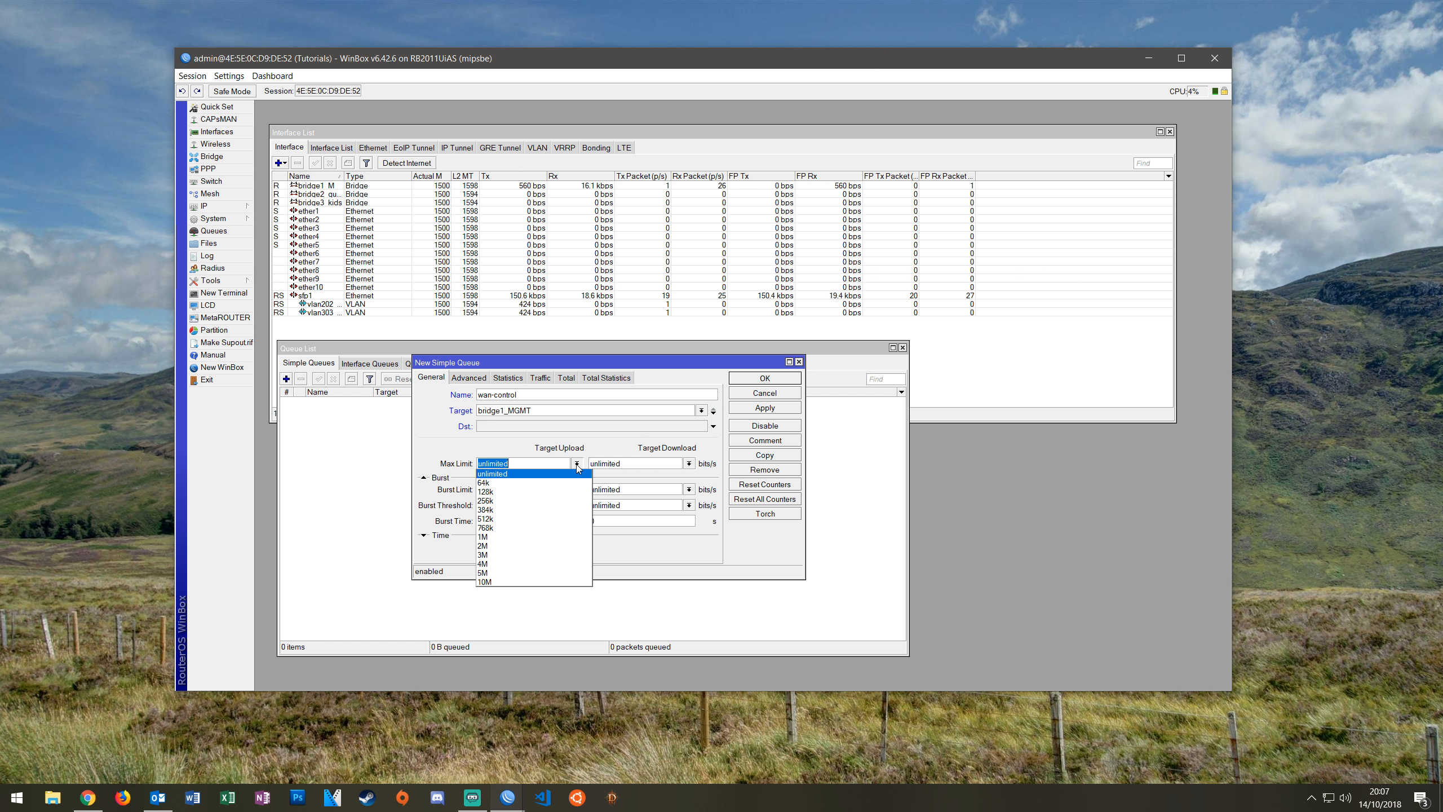
left_click(509, 573)
left_click(690, 464)
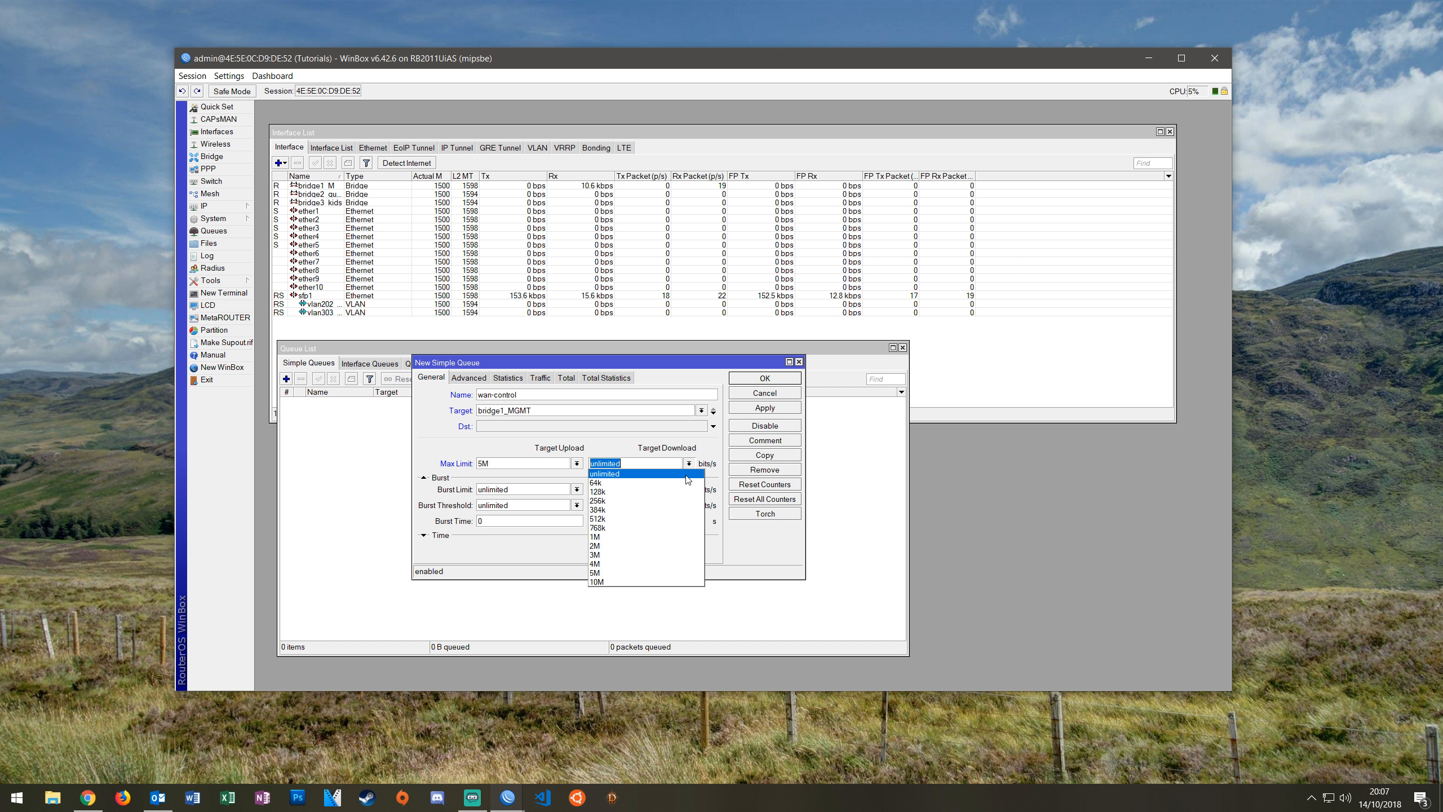
left_click(624, 573)
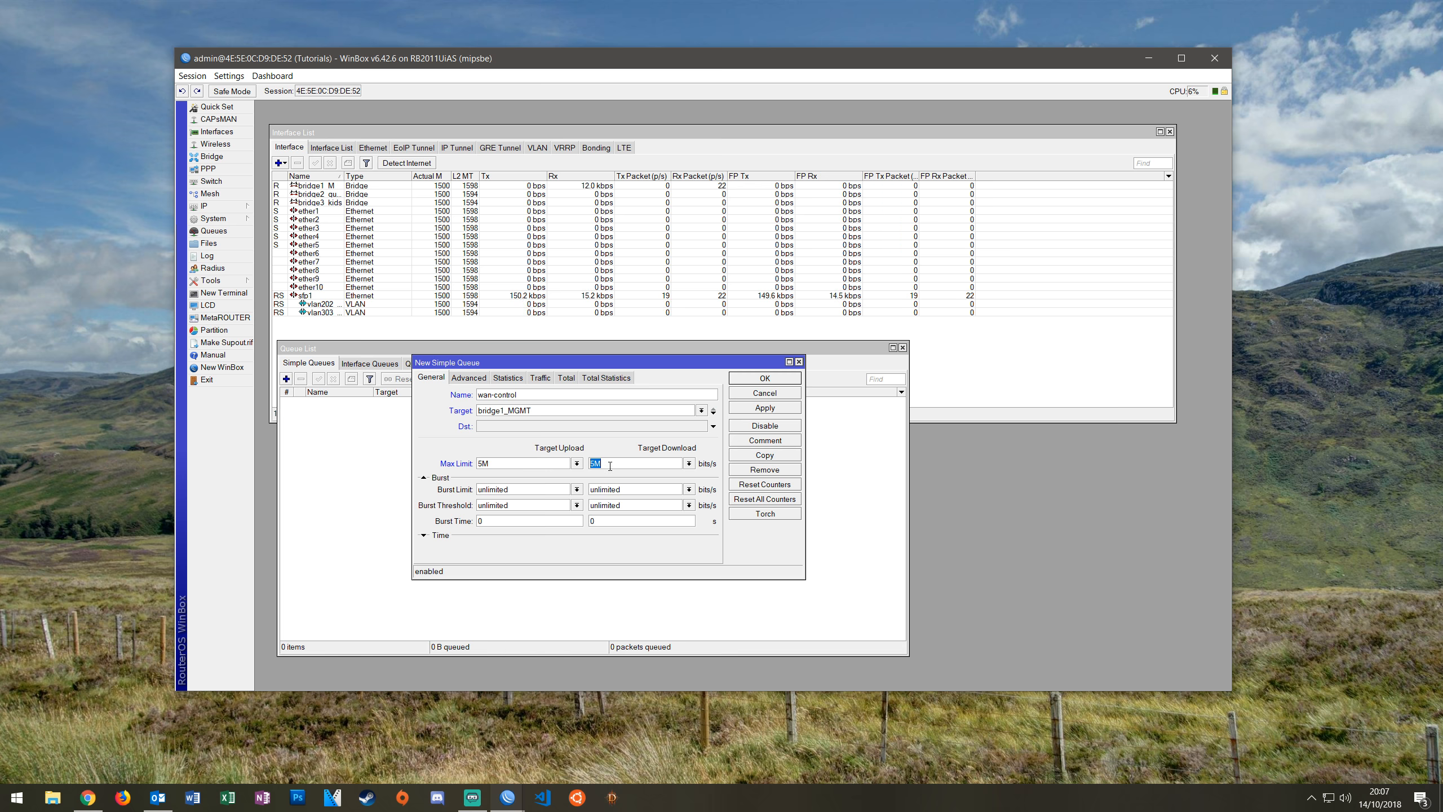
type("3M")
Set the wan-control queue's upload and download queue types to default-sfq
left_click(467, 380)
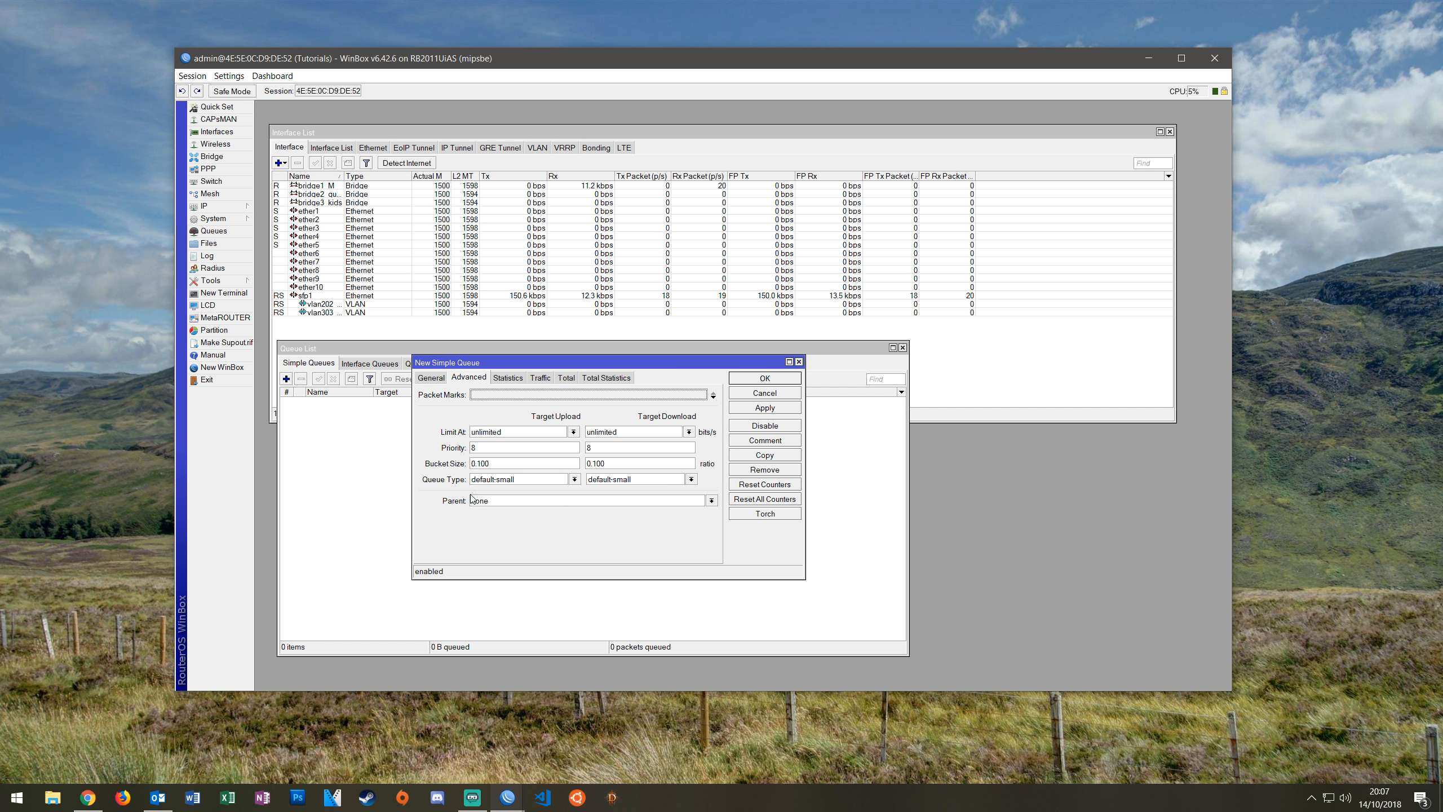
left_click(575, 479)
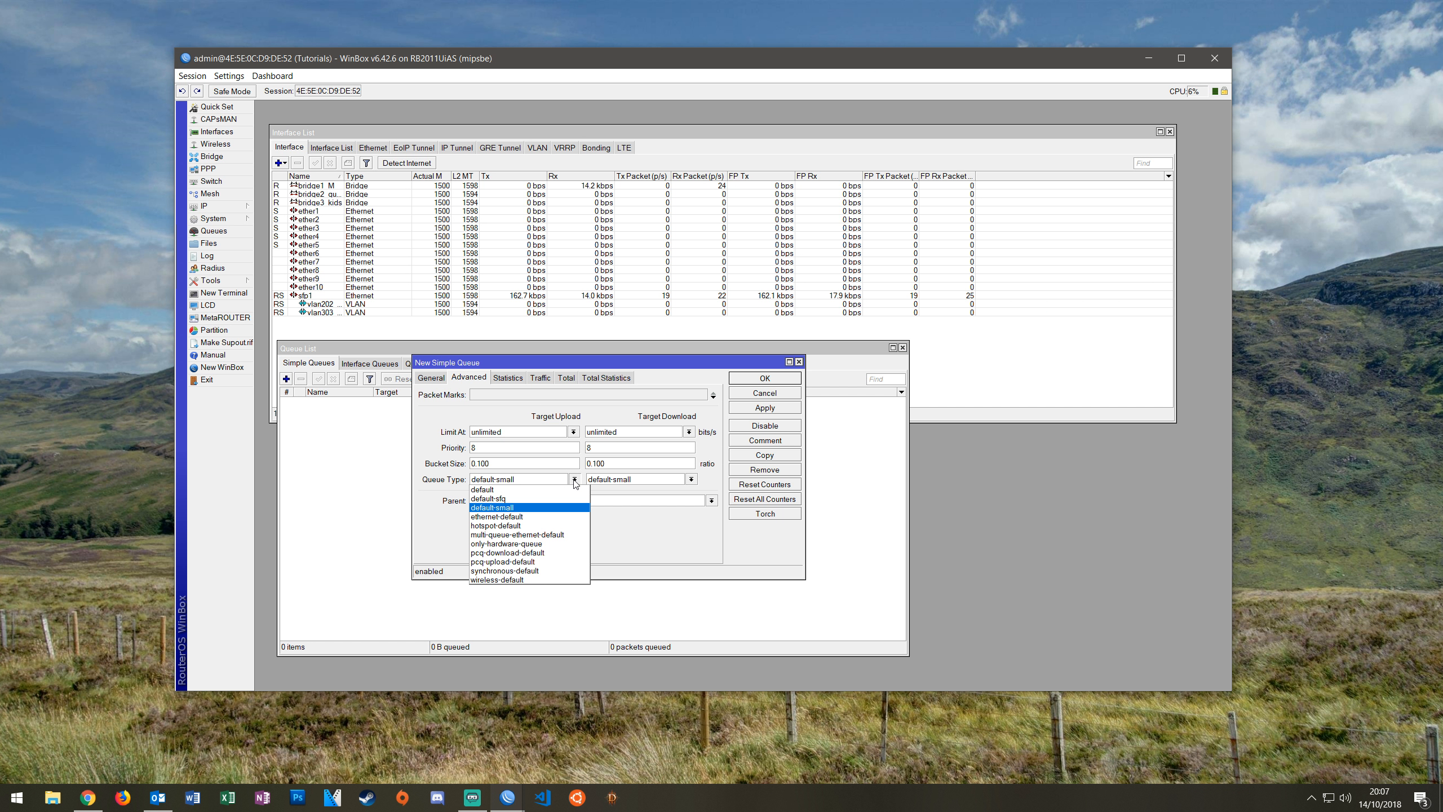
left_click(547, 501)
left_click(691, 479)
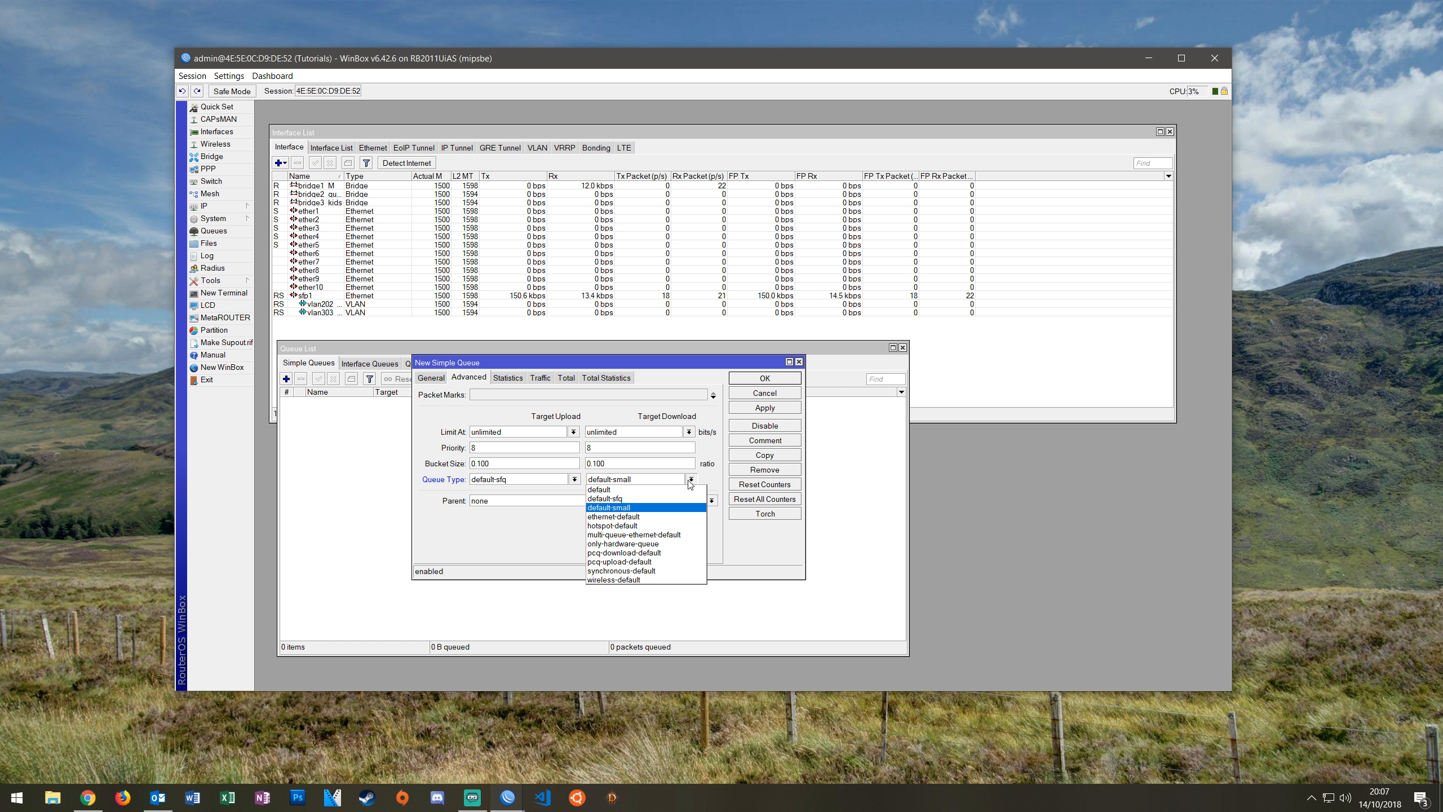
left_click(672, 498)
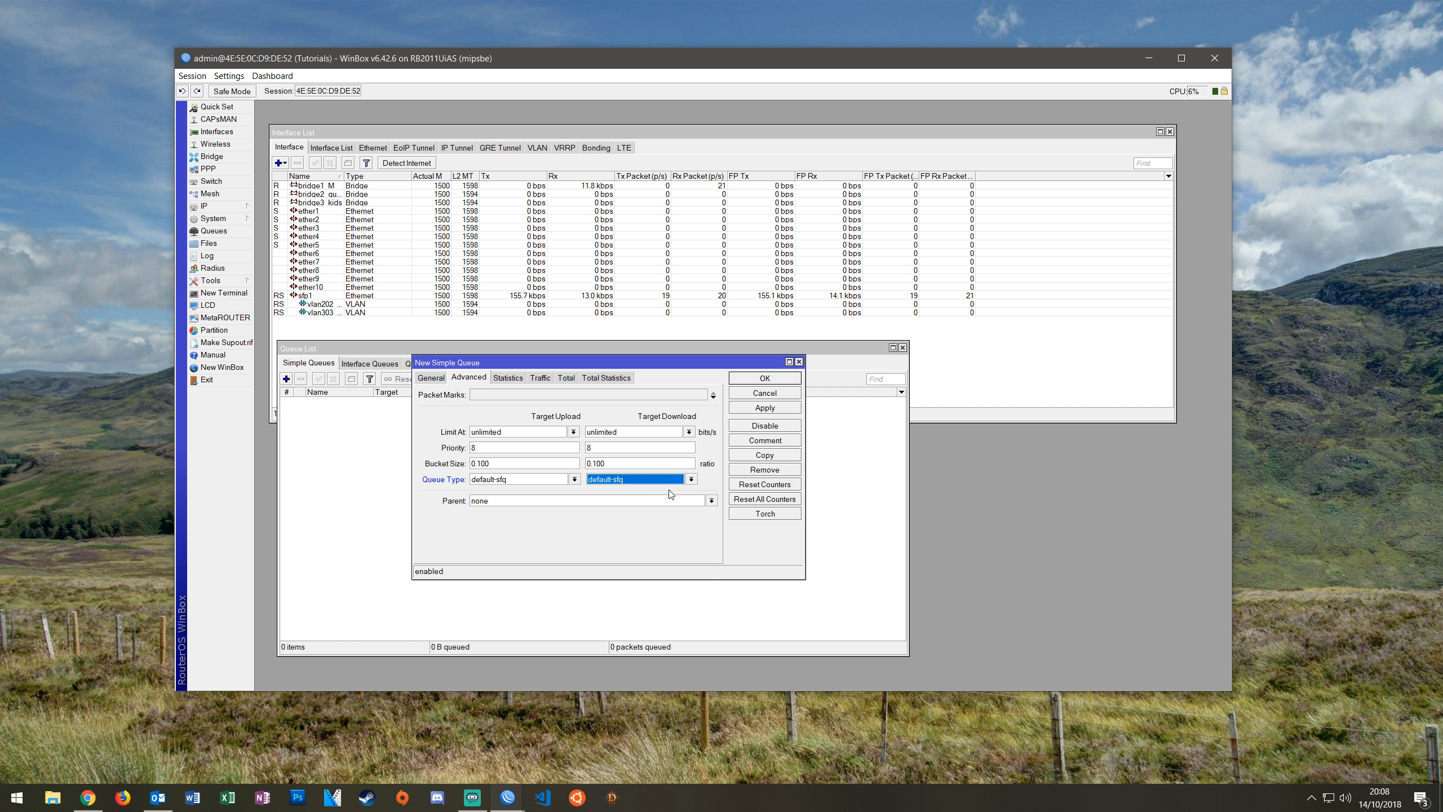
Set the total queue type to default-sfq and save the wan-control simple queue
left_click(566, 377)
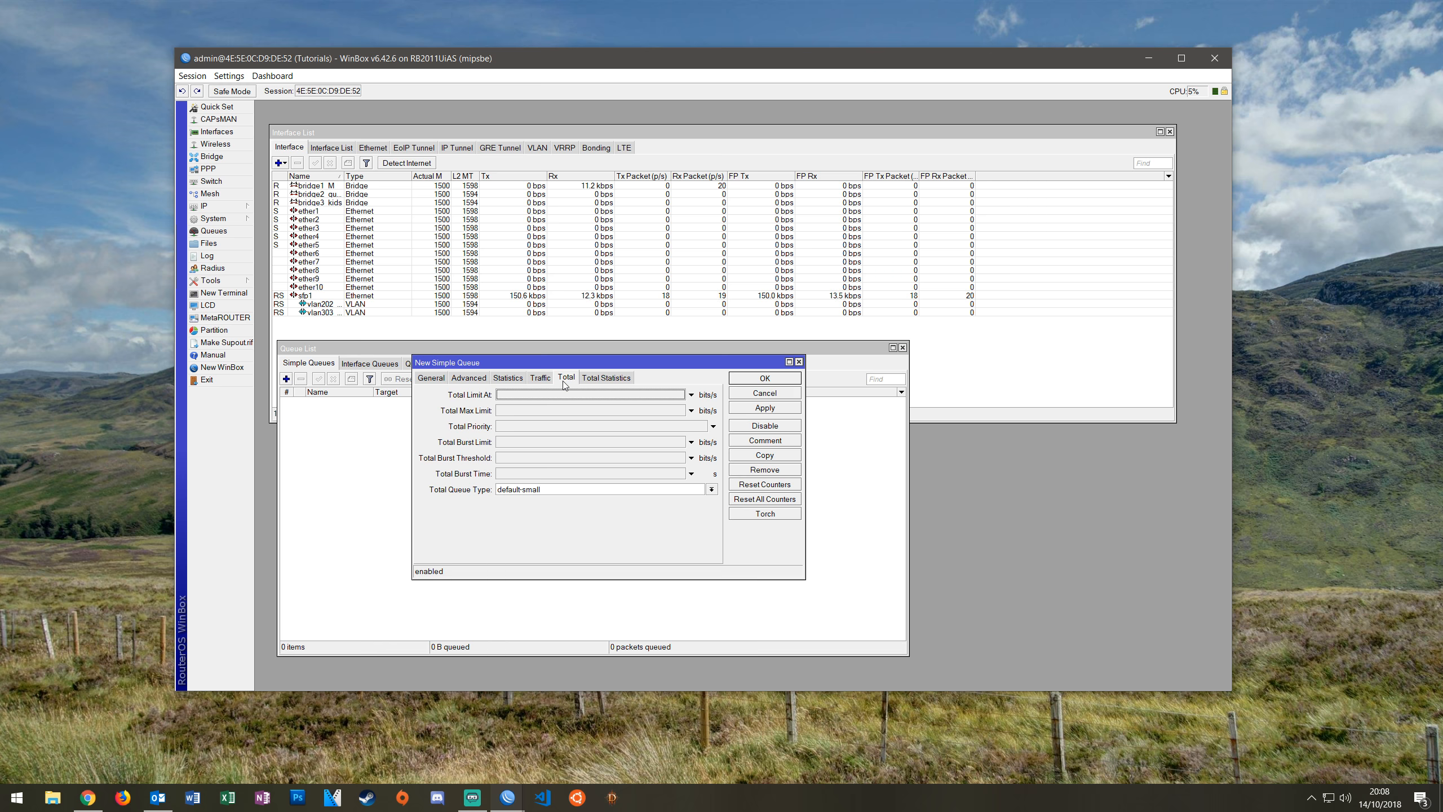
left_click(616, 492)
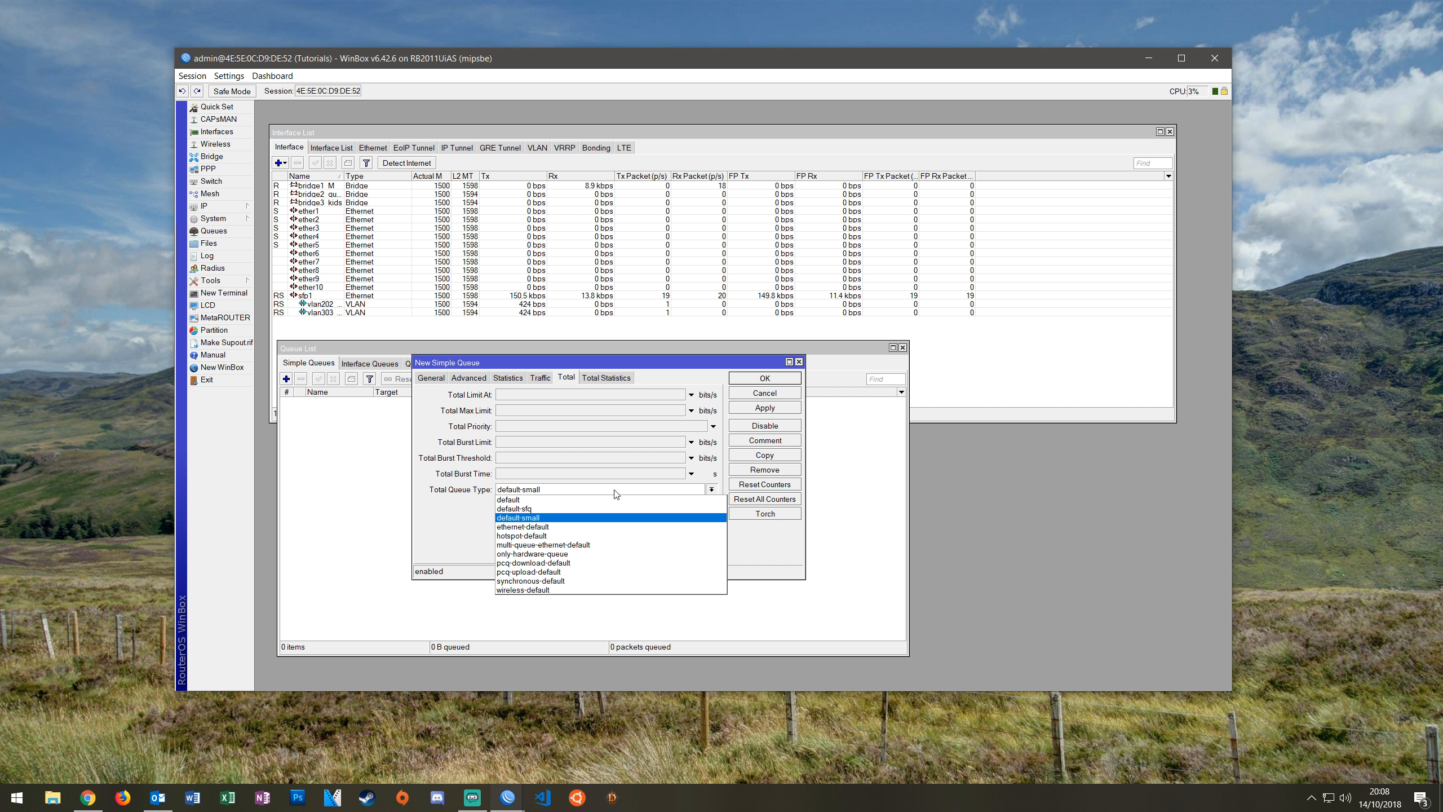
left_click(590, 510)
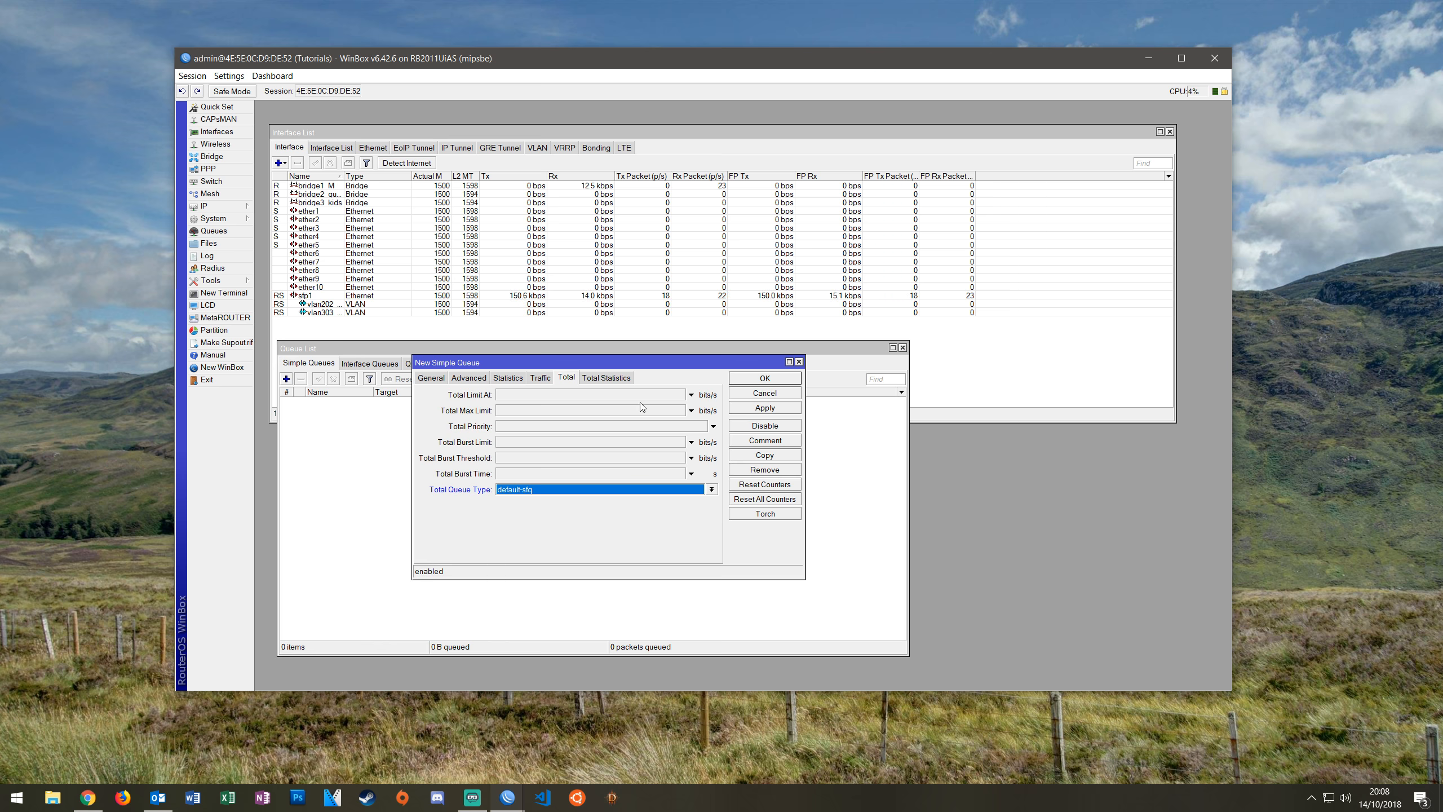
left_click(761, 409)
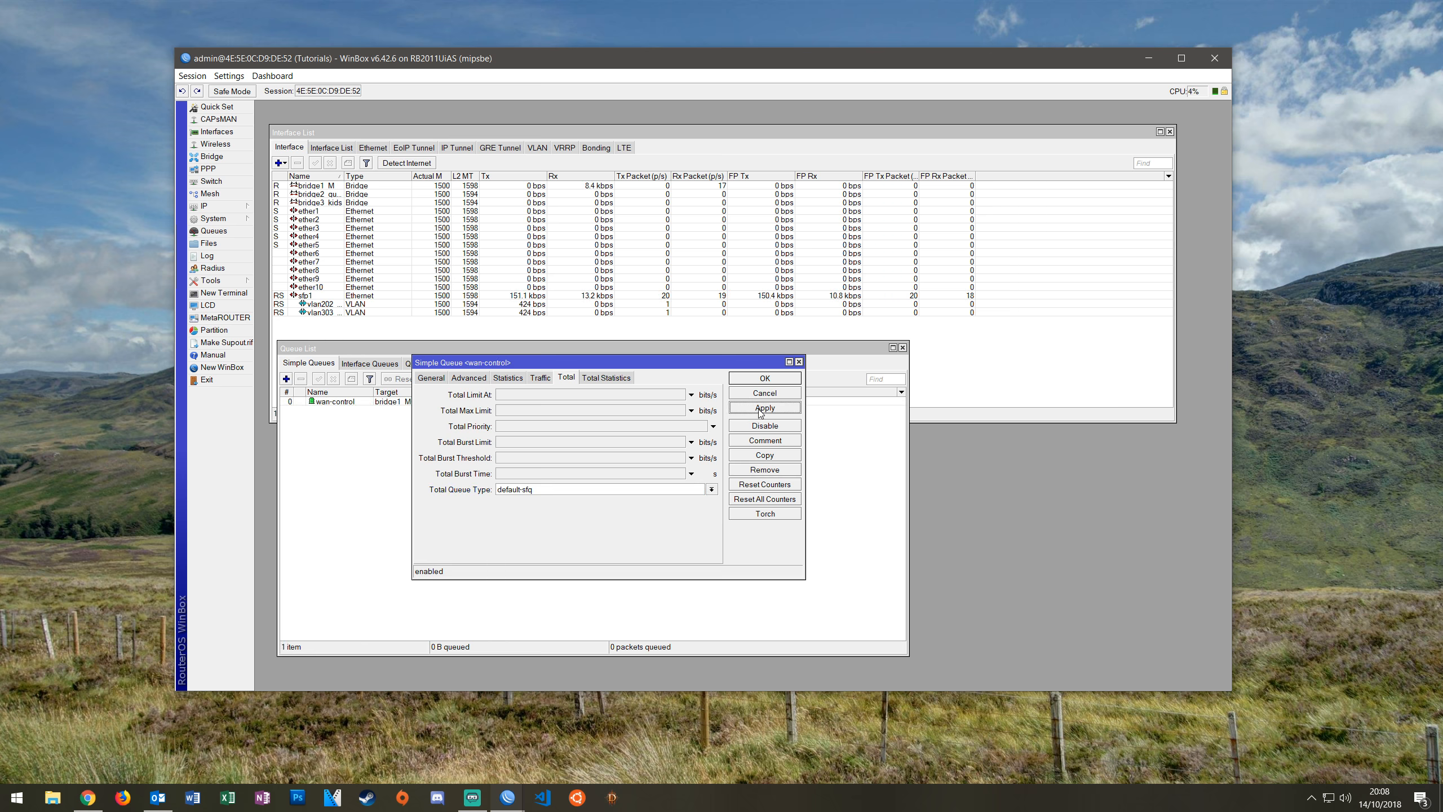
left_click(763, 379)
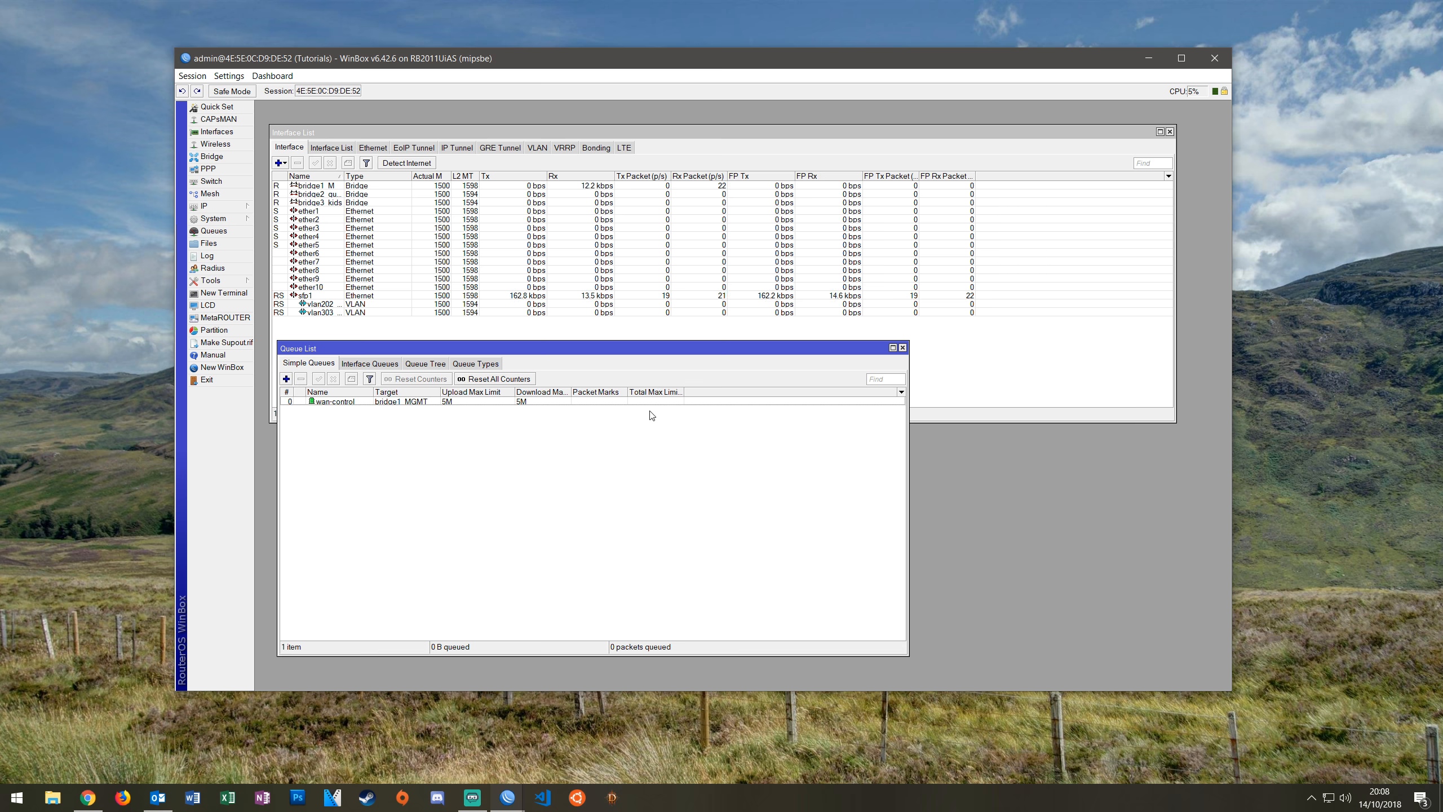
Open the Bandwidth Test tool with 10.10.10.1 as the test address and place it clear of the wan-control queue's entry
left_click(229, 283)
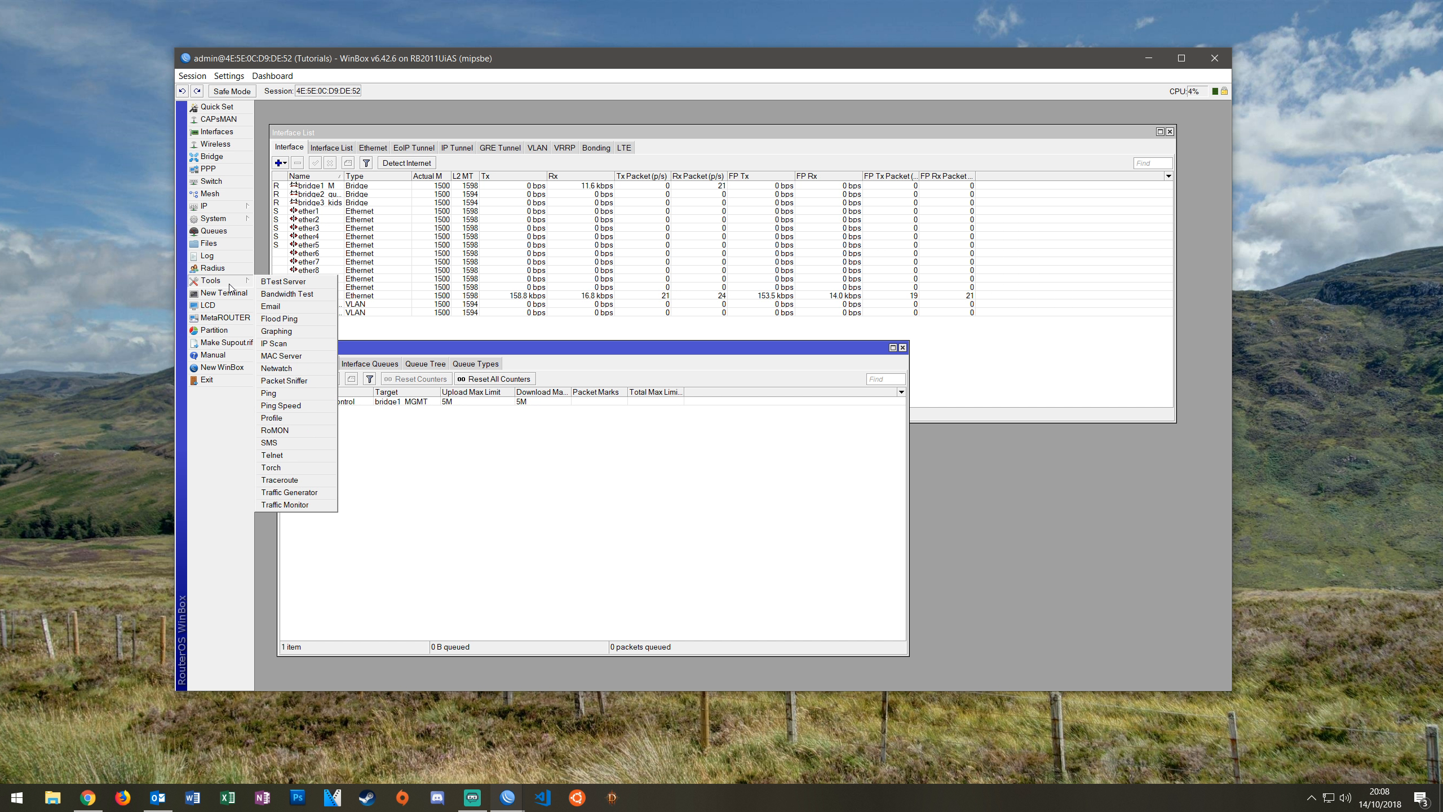
left_click(280, 295)
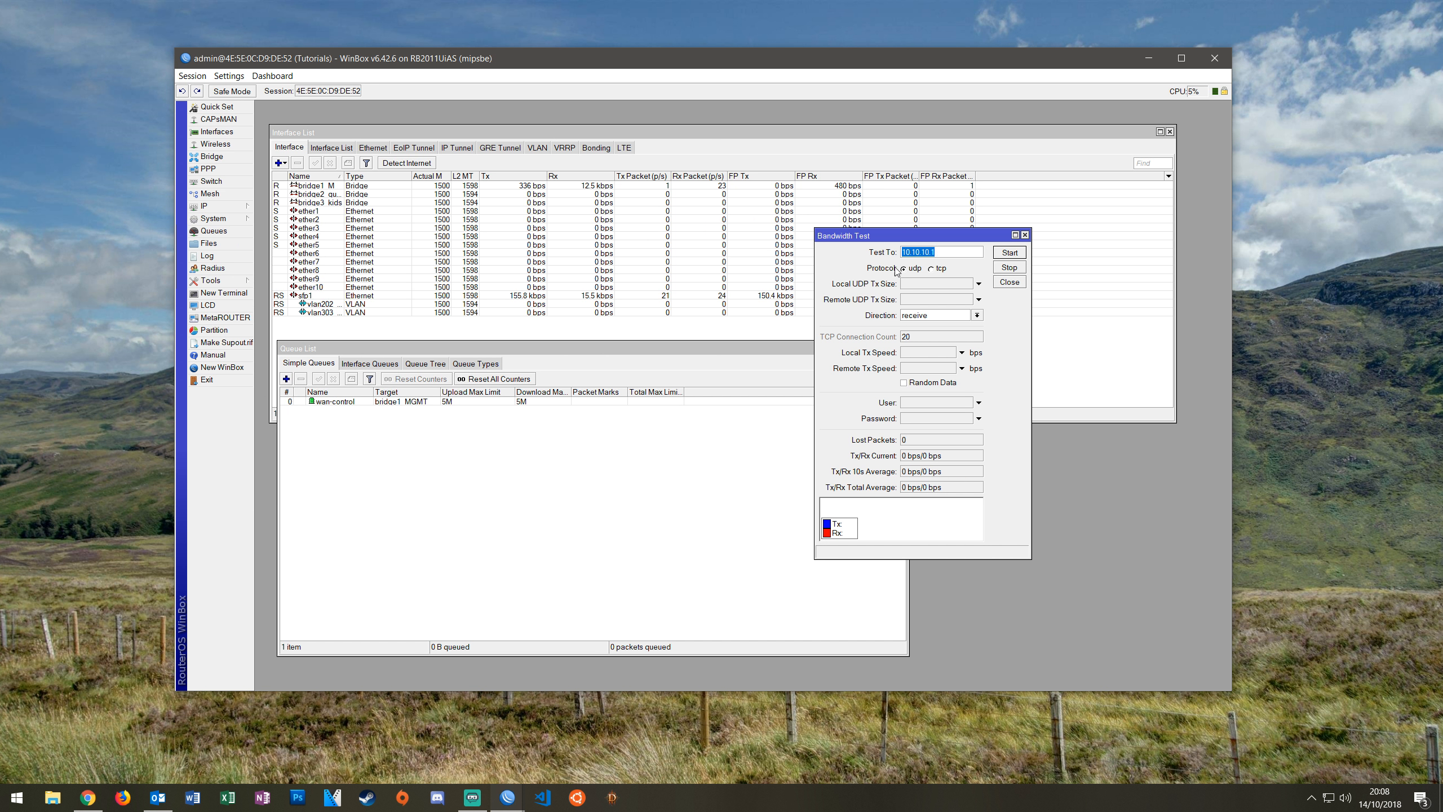
left_click_drag(911, 236, 934, 267)
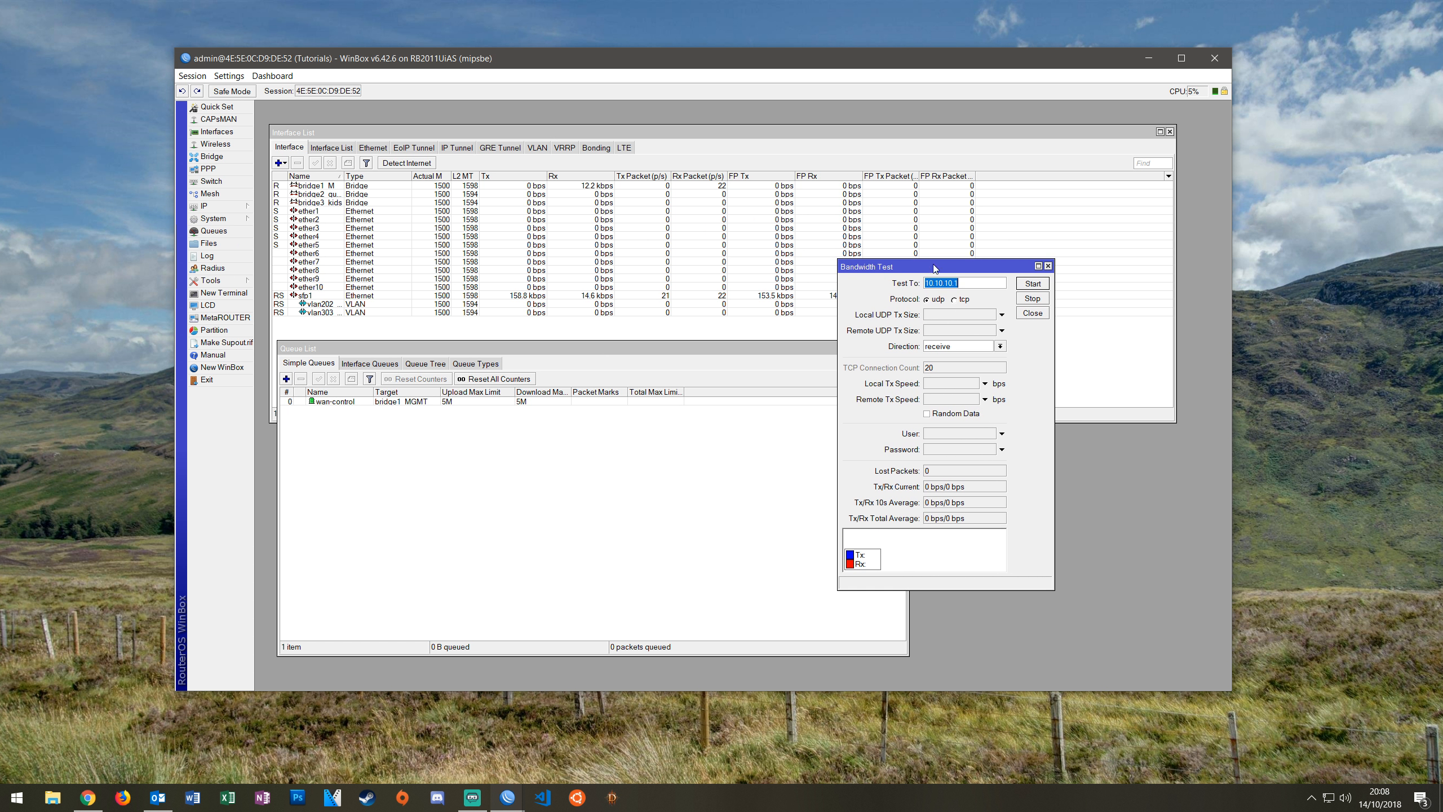
Disable the wan-control simple queue and start a UDP receive bandwidth test to 10.10.10.1
left_click(409, 402)
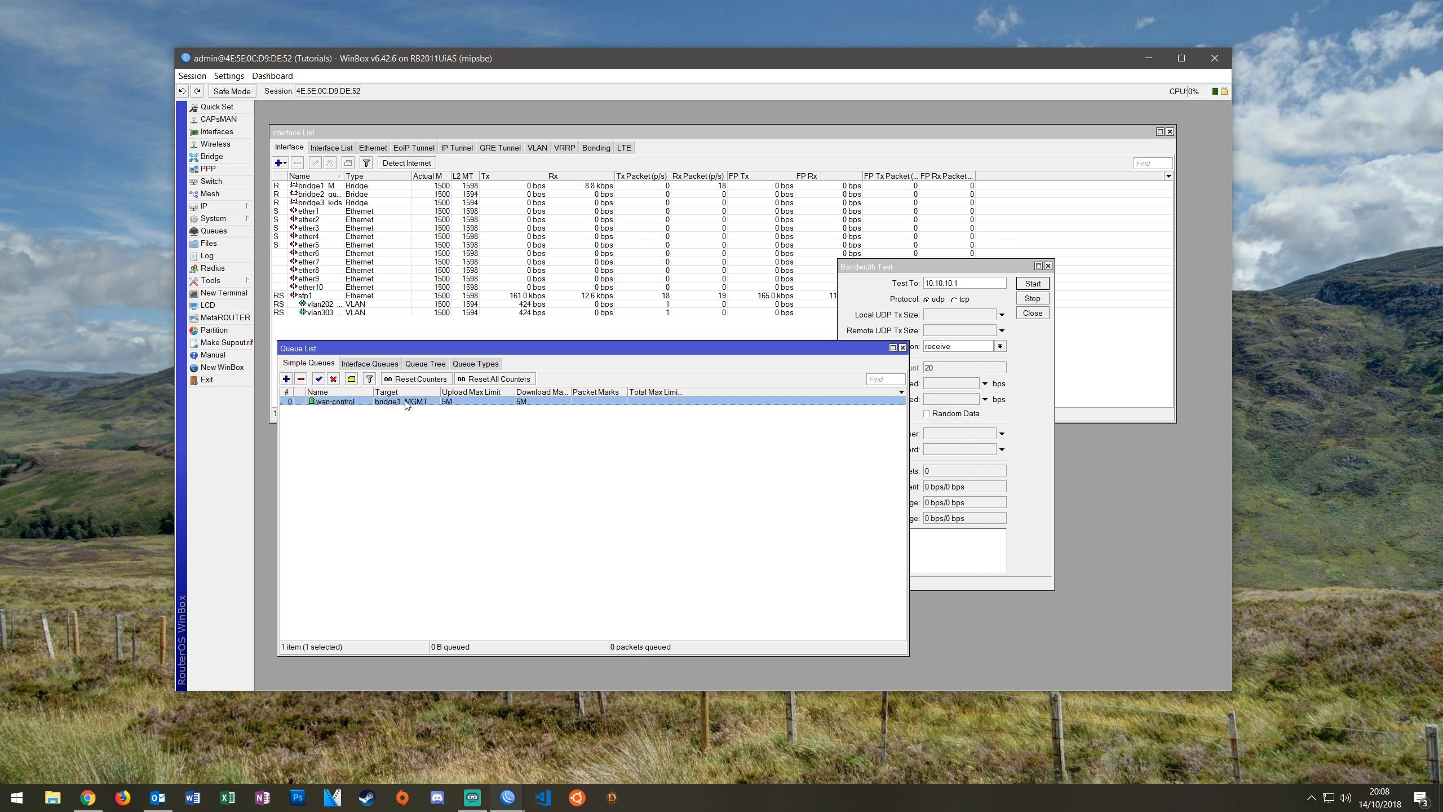
left_click(335, 379)
left_click(904, 269)
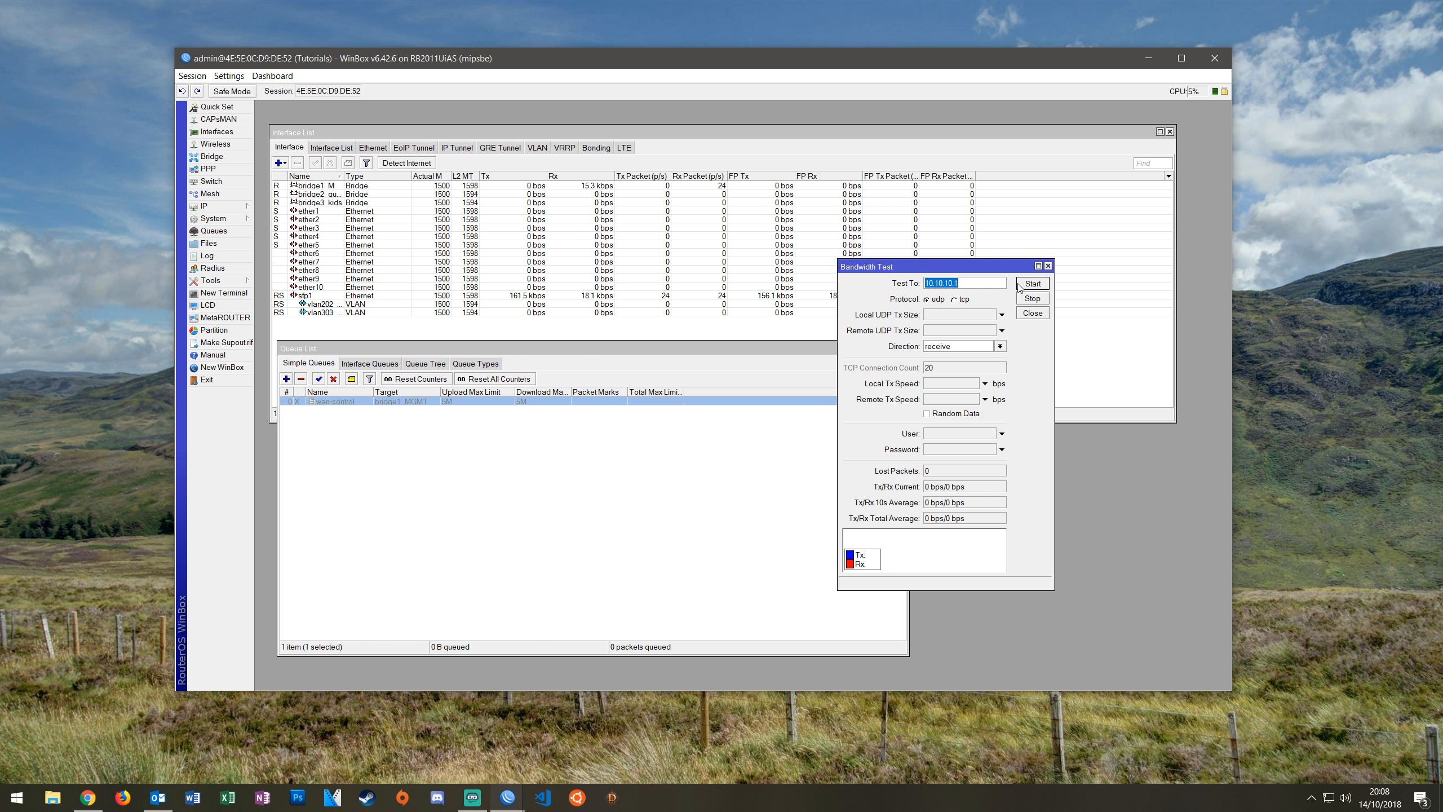
left_click(1029, 284)
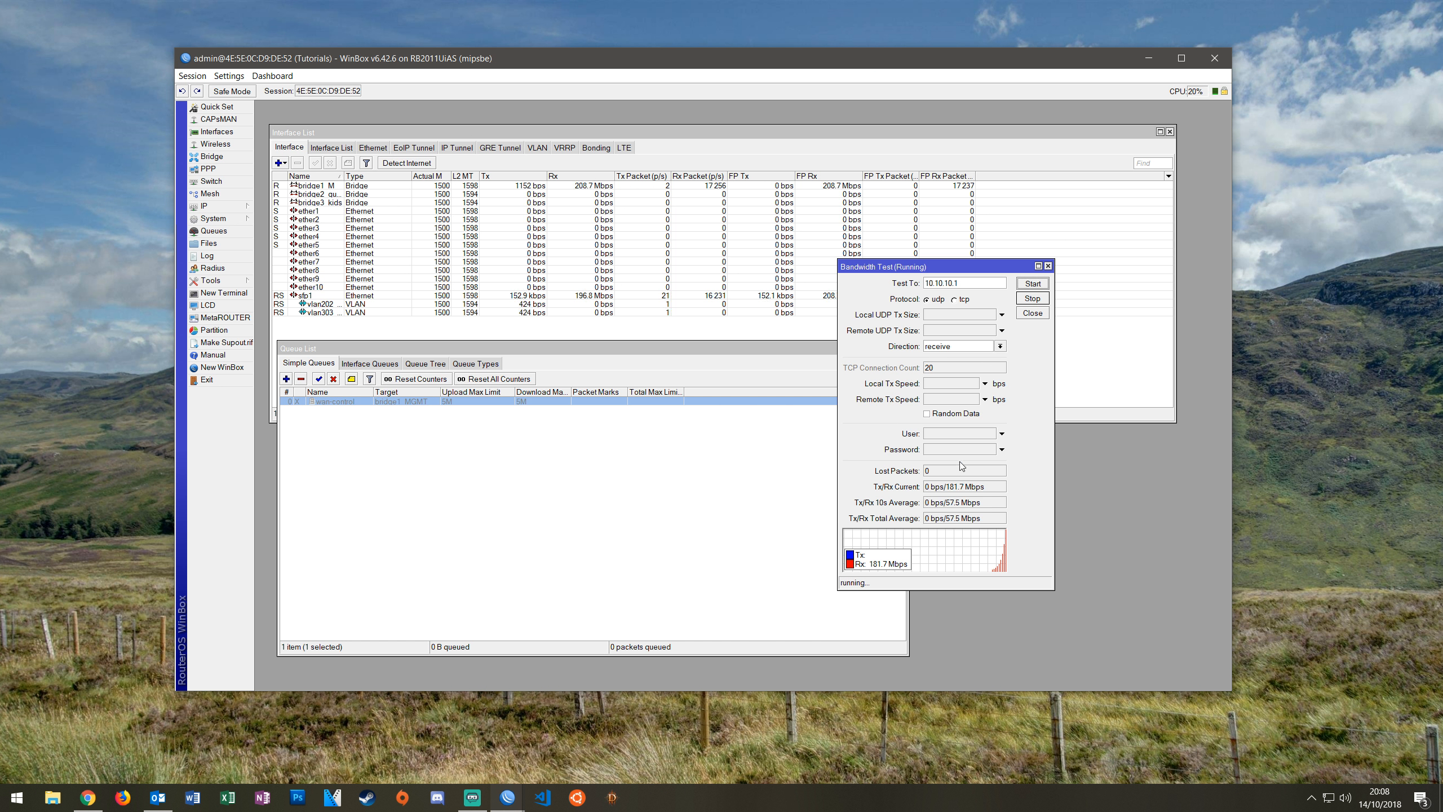
Re-enable the wan-control simple queue while the bandwidth test is running, and end the test by stopping and closing it
left_click(356, 405)
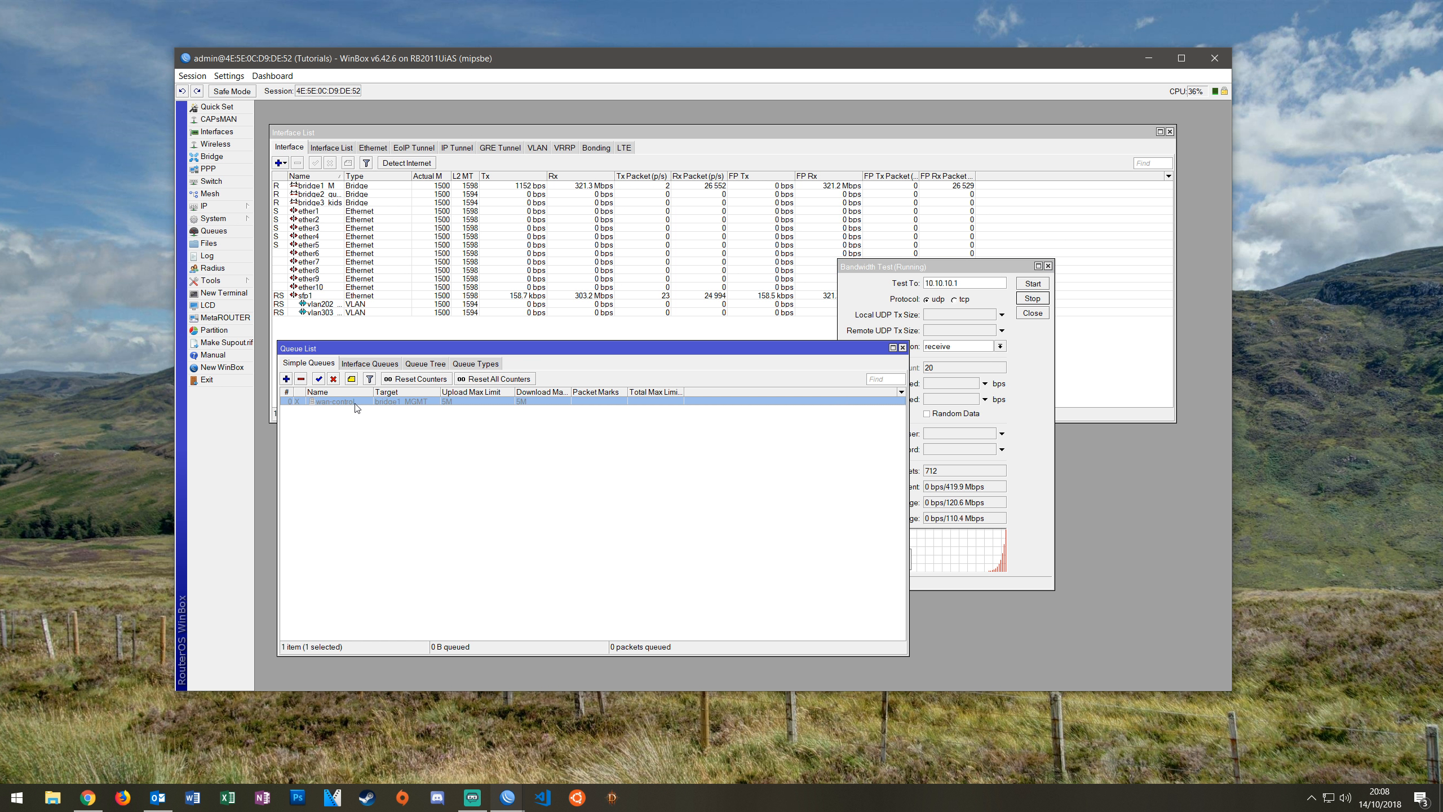
left_click(318, 380)
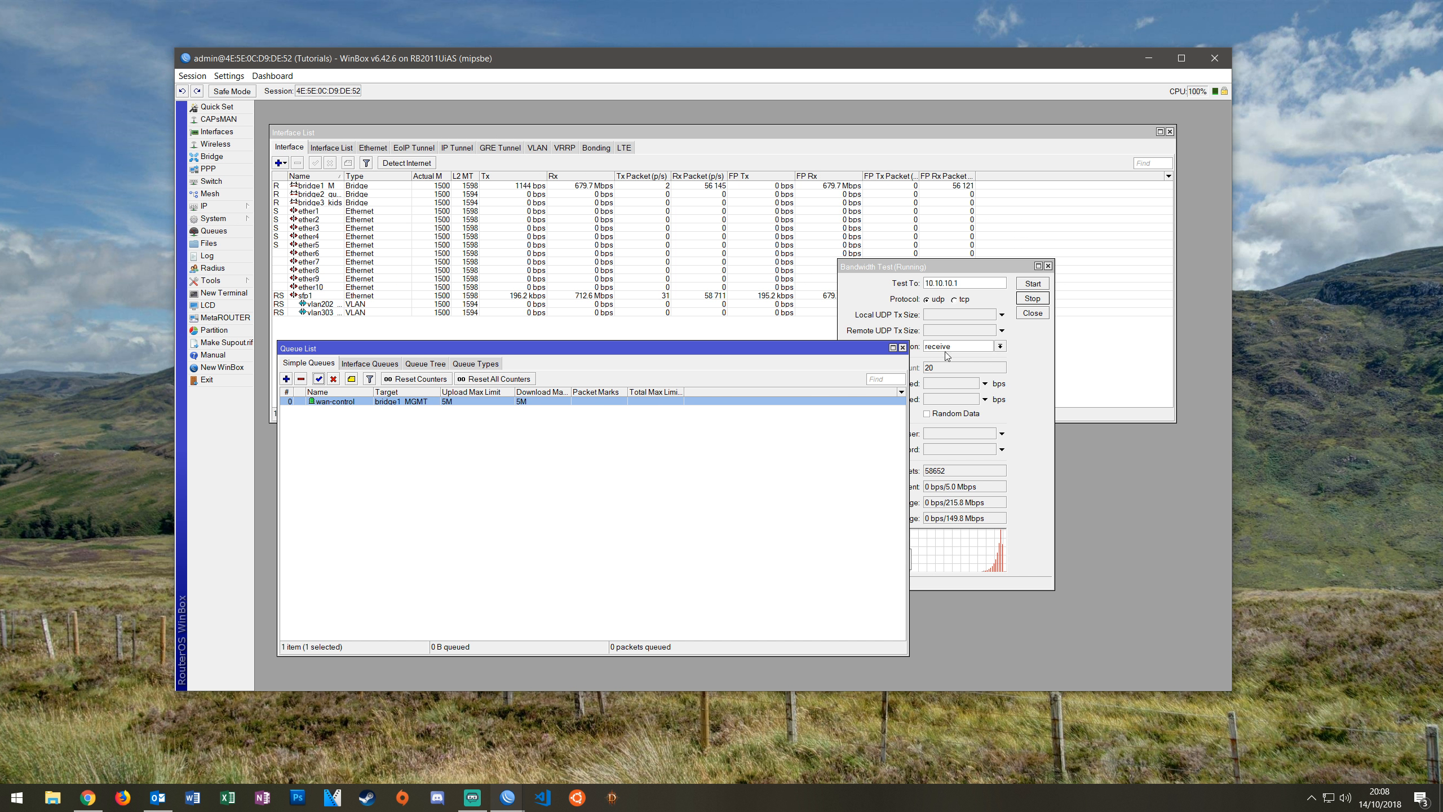
left_click(994, 270)
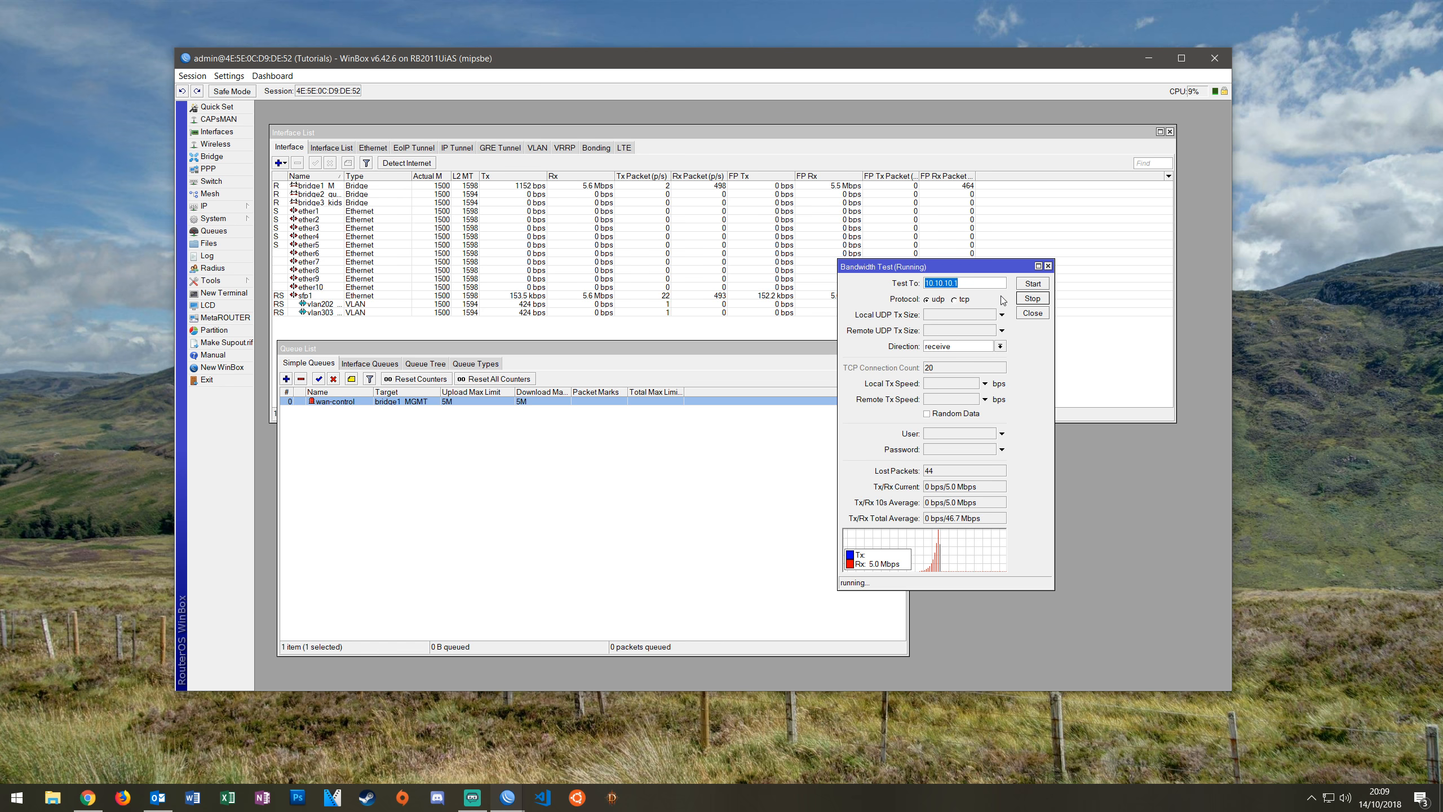
left_click(1026, 299)
left_click(1032, 312)
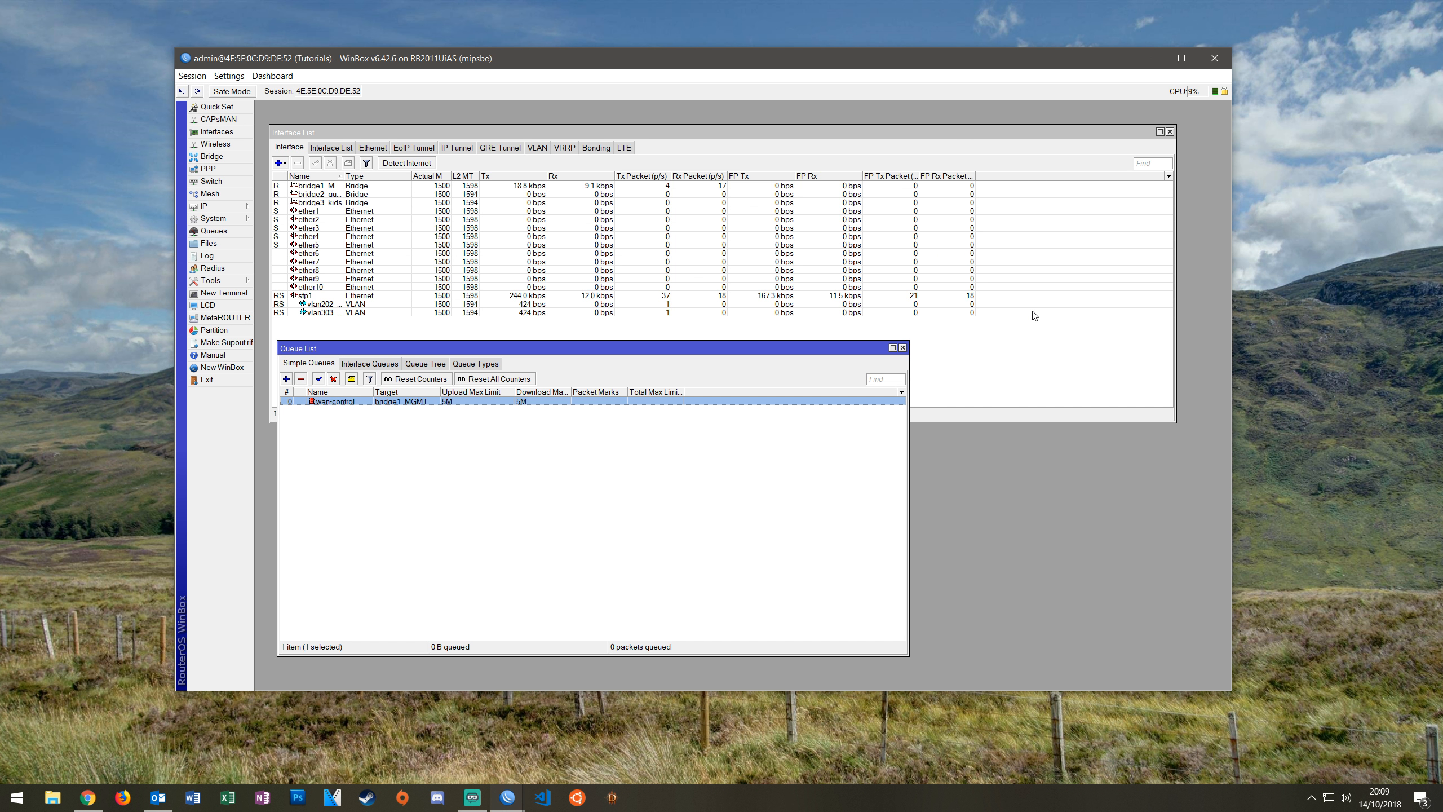